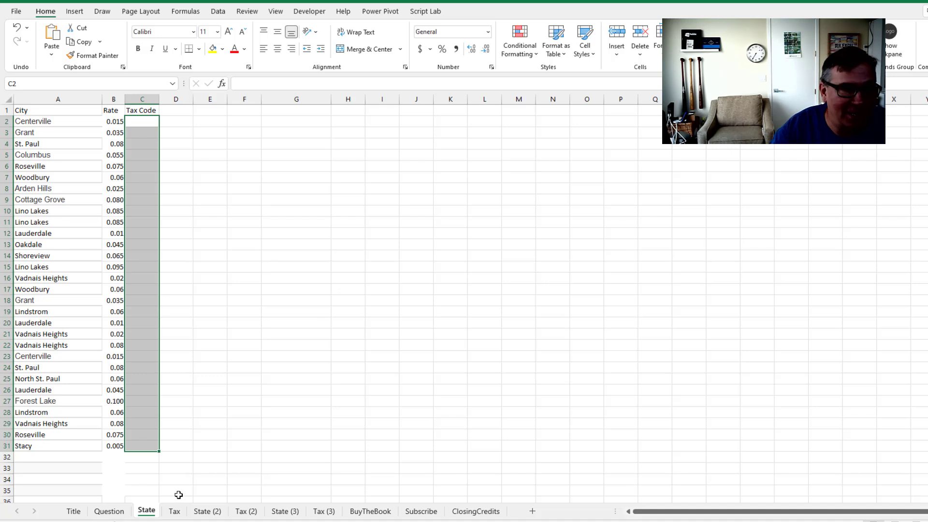
Start an XLOOKUP in State cell C2 with the lookup value A2&B2.
{"action": "left_click", "coordinate": [174, 511]}
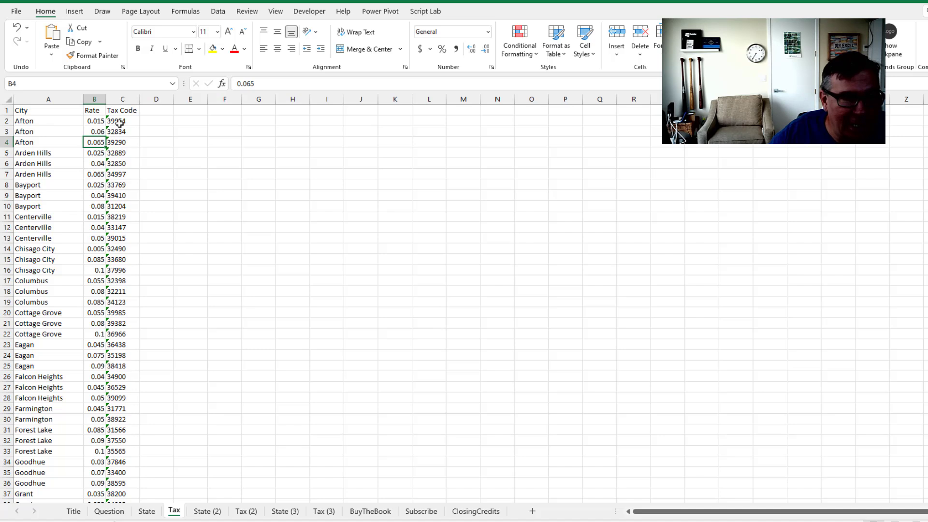
{"action": "left_click", "coordinate": [146, 510]}
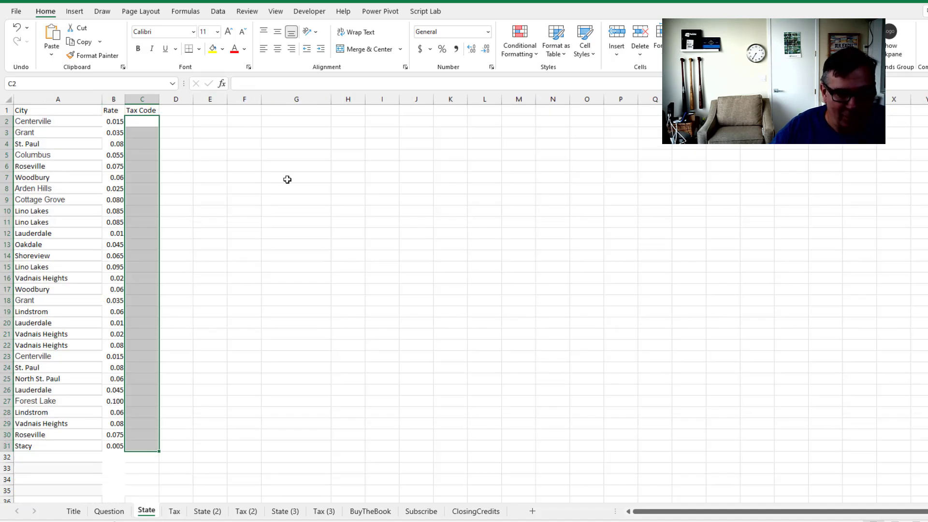
{"action": "key", "text": "shift+BackSpace"}
{"action": "type", "text": "=XL"}
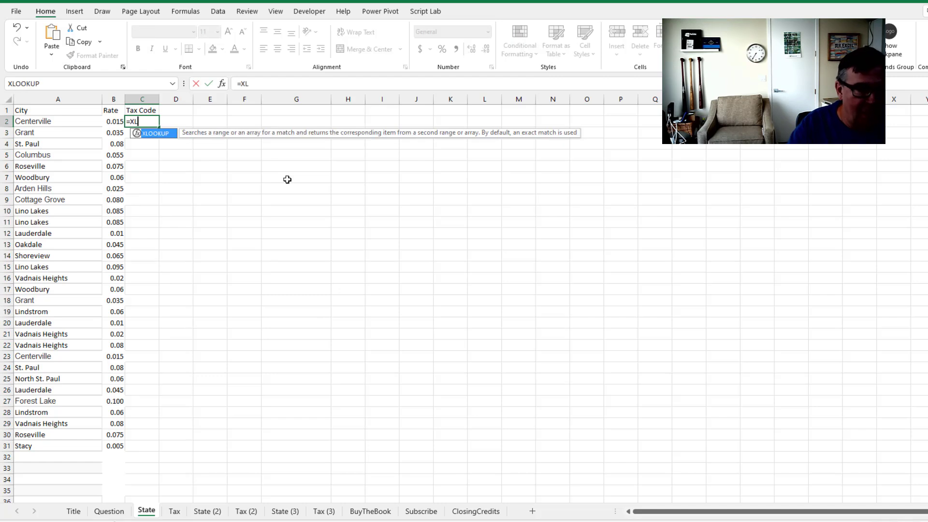
{"action": "key", "text": "Tab"}
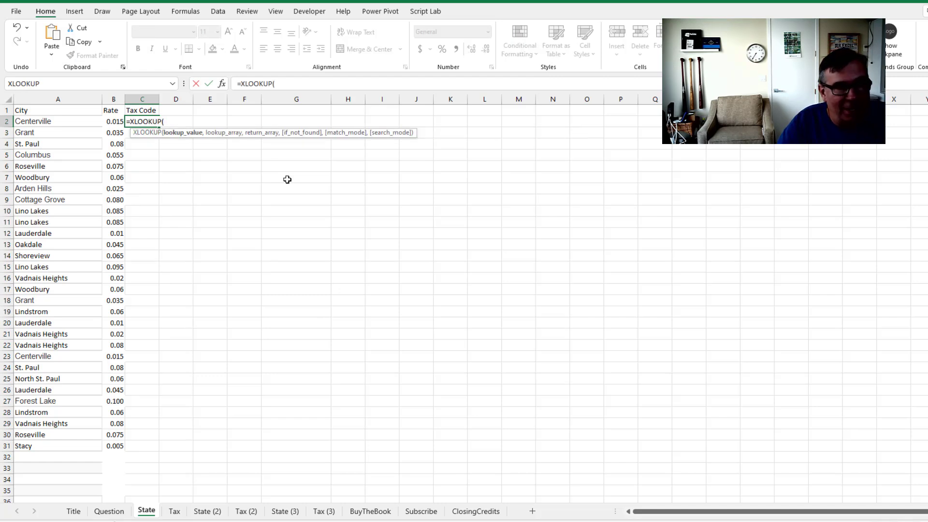
{"action": "key", "text": "Left"}
{"action": "key", "text": "Left"}
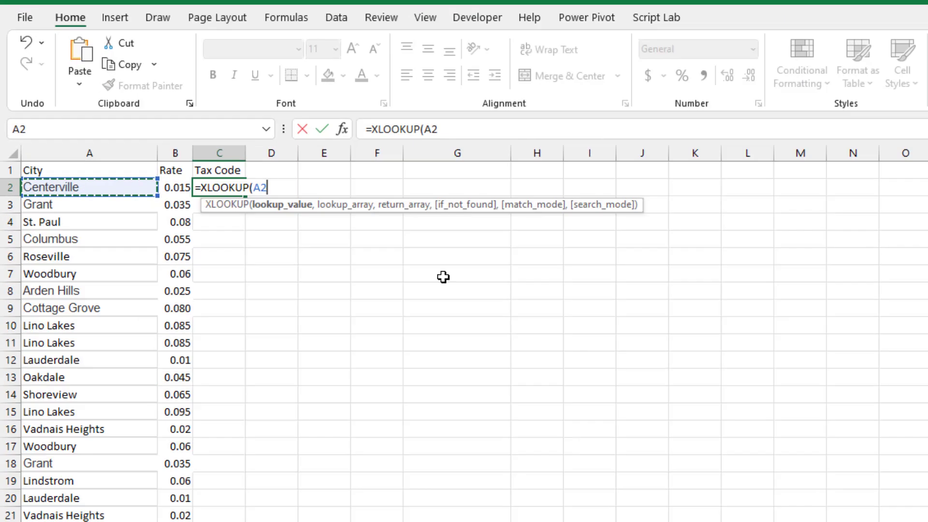
{"action": "type", "text": "&"}
{"action": "key", "text": "Left"}
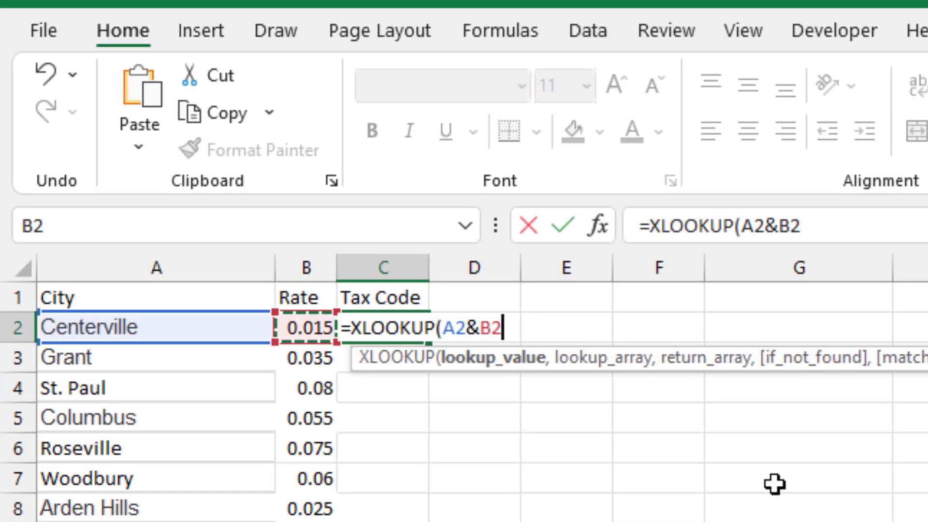
{"action": "type", "text": ","}
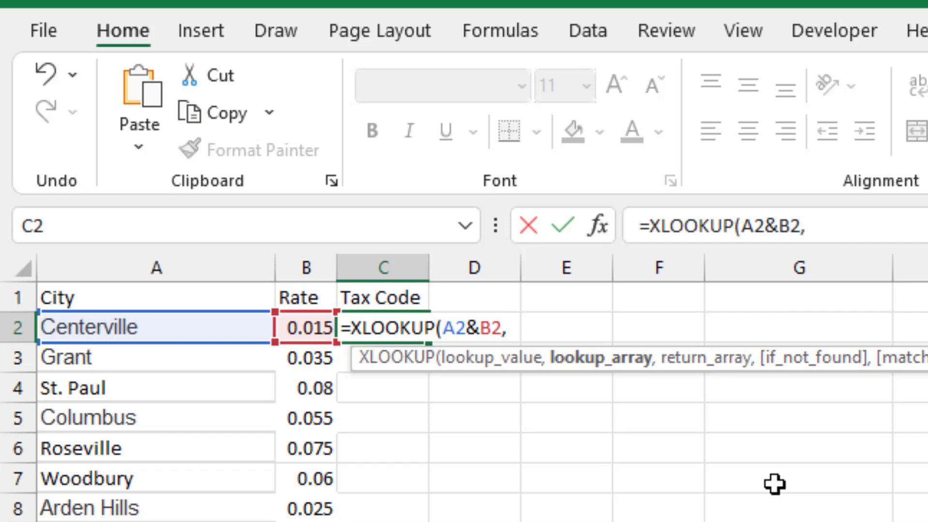
Add the lookup array Tax!$A$2:$A$144&Tax!$B$2:$B$144 joining city and rate.
{"action": "key", "text": "ctrl+Page_Down"}
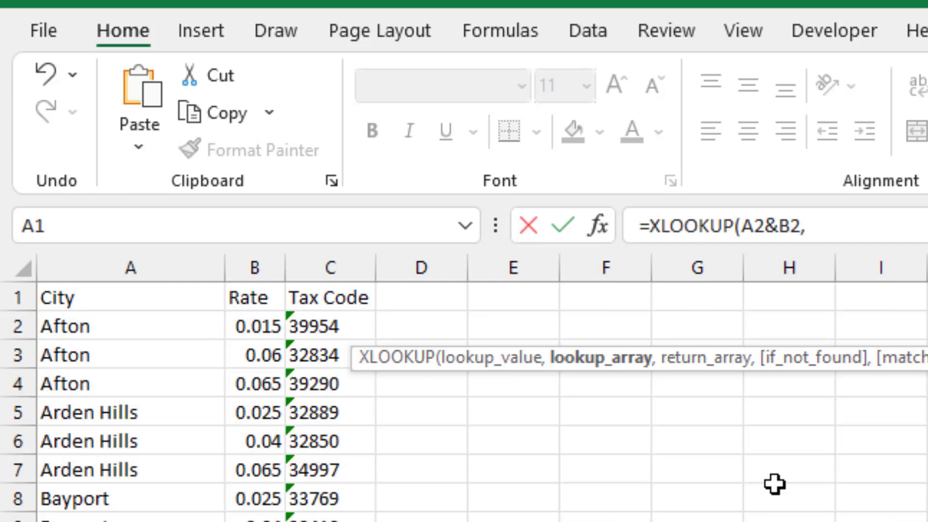
{"action": "left_click", "coordinate": [127, 329]}
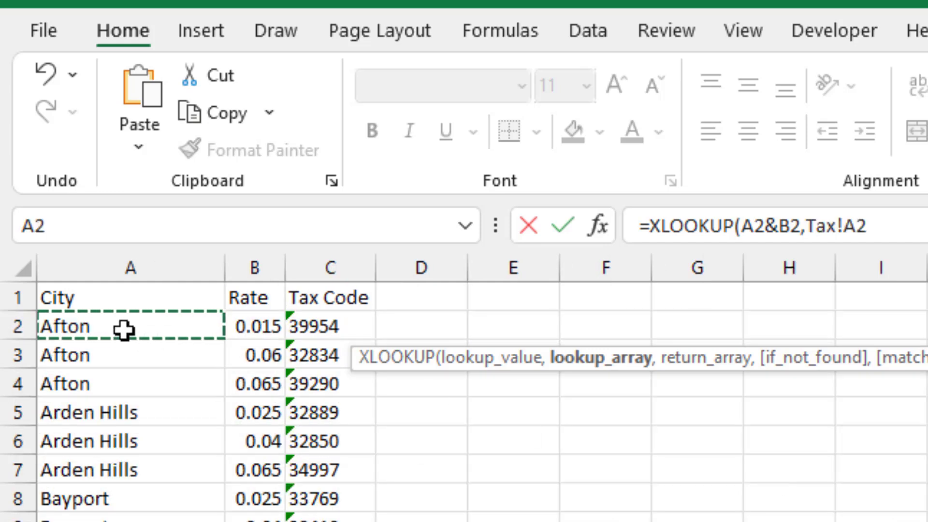
{"action": "key", "text": "ctrl+shift+Down"}
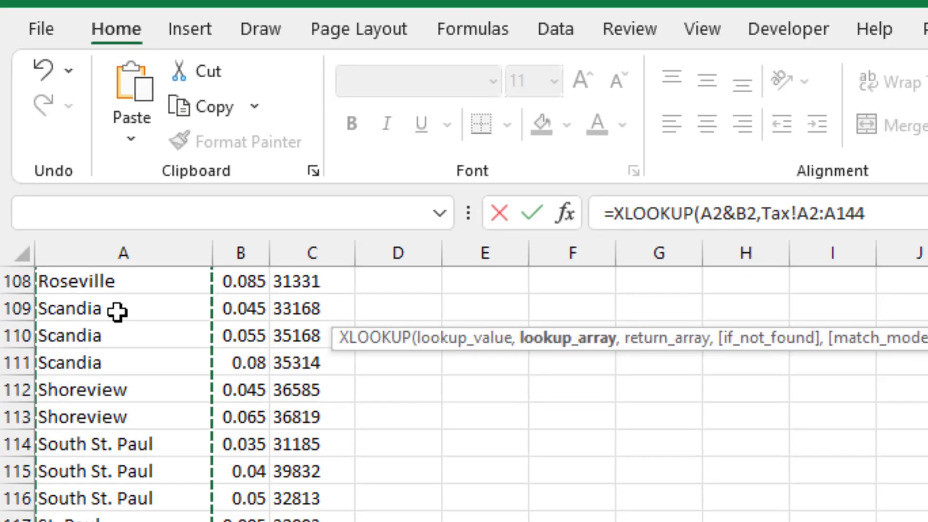
{"action": "key", "text": "F4"}
{"action": "type", "text": "&"}
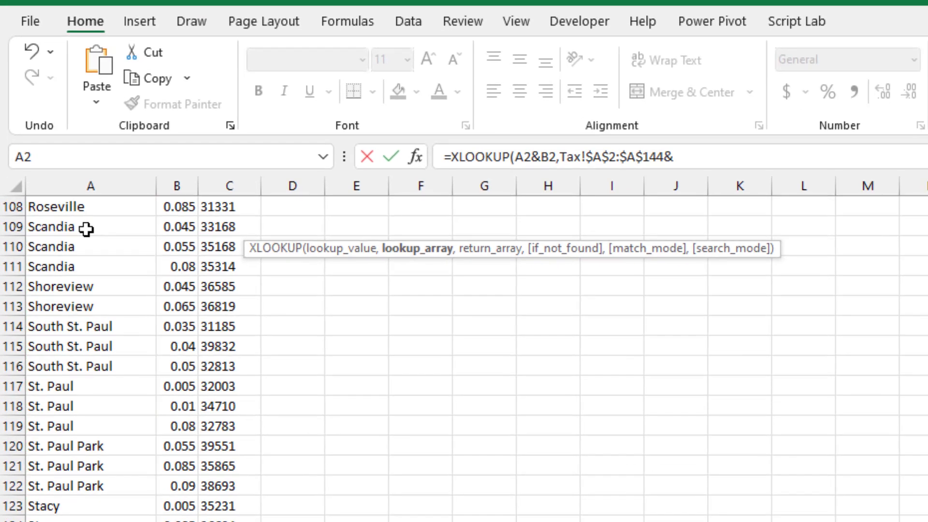
{"action": "left_click", "coordinate": [117, 290]}
{"action": "key", "text": "ctrl+Up"}
{"action": "key", "text": "Down"}
{"action": "key", "text": "Right"}
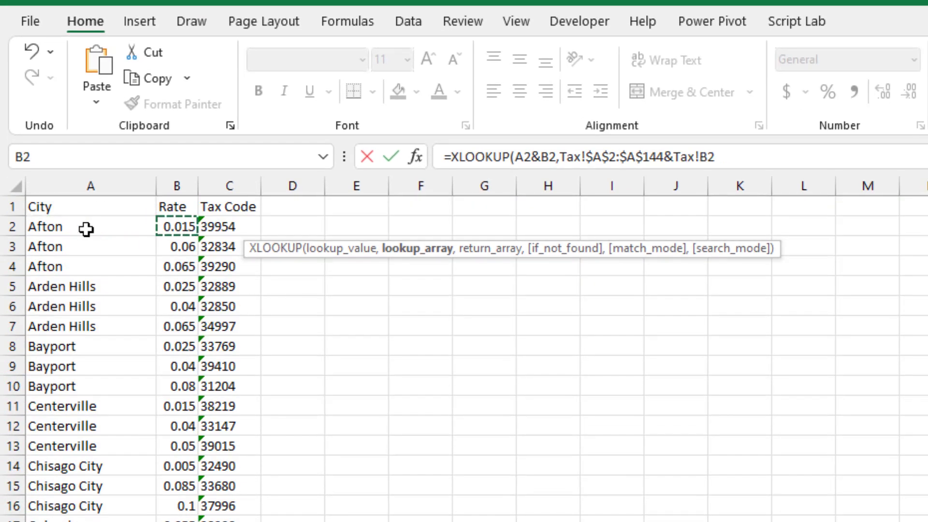
{"action": "key", "text": "ctrl+shift+Down"}
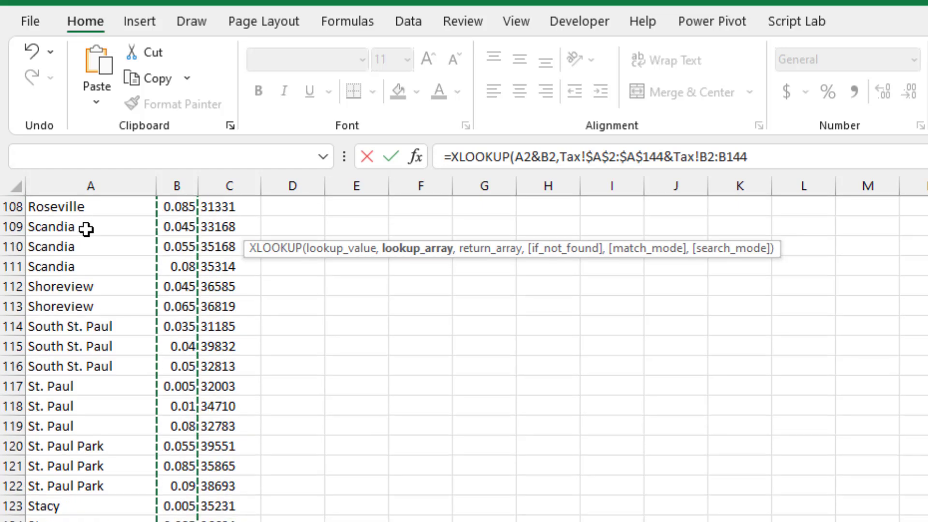
{"action": "key", "text": "F4"}
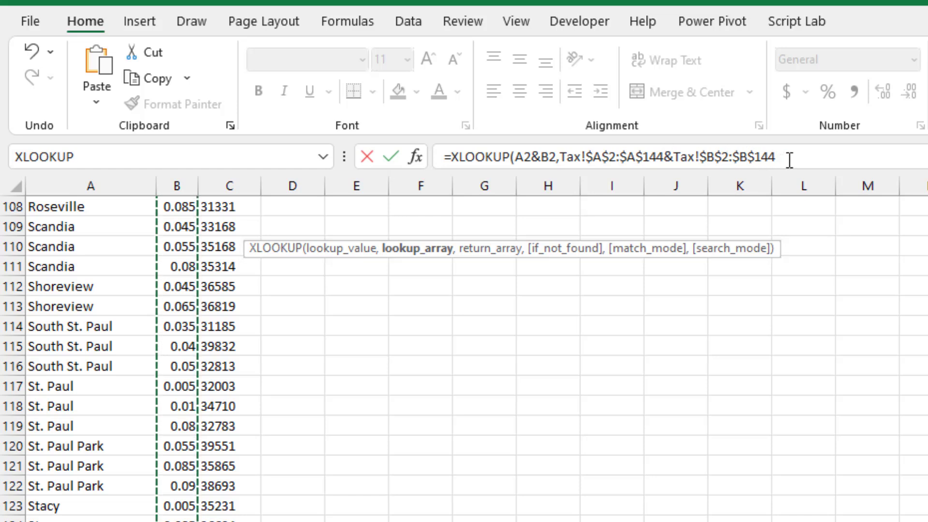
Finish the formula with return array Tax!$C$2:$C$144 and a closing parenthesis.
{"action": "left_click", "coordinate": [789, 160]}
{"action": "type", "text": ","}
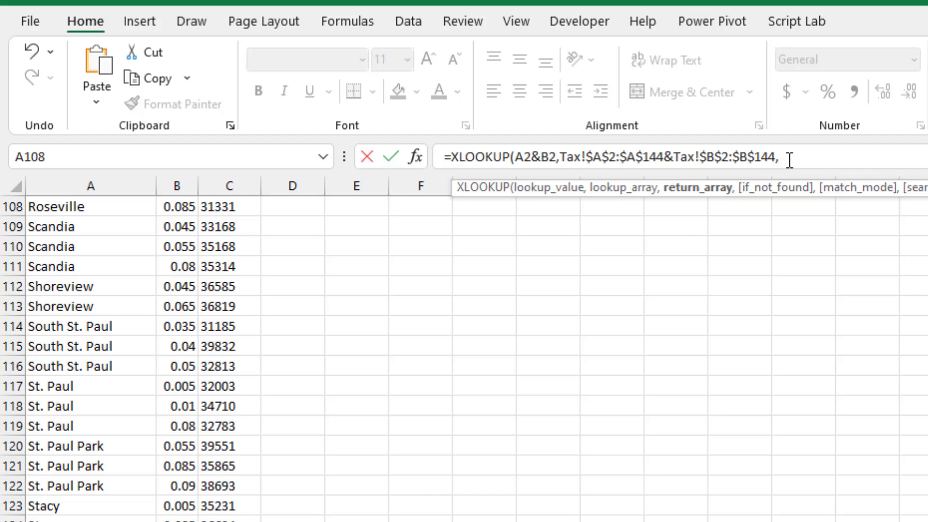
{"action": "left_click", "coordinate": [222, 286]}
{"action": "key", "text": "ctrl+Up"}
{"action": "key", "text": "Down"}
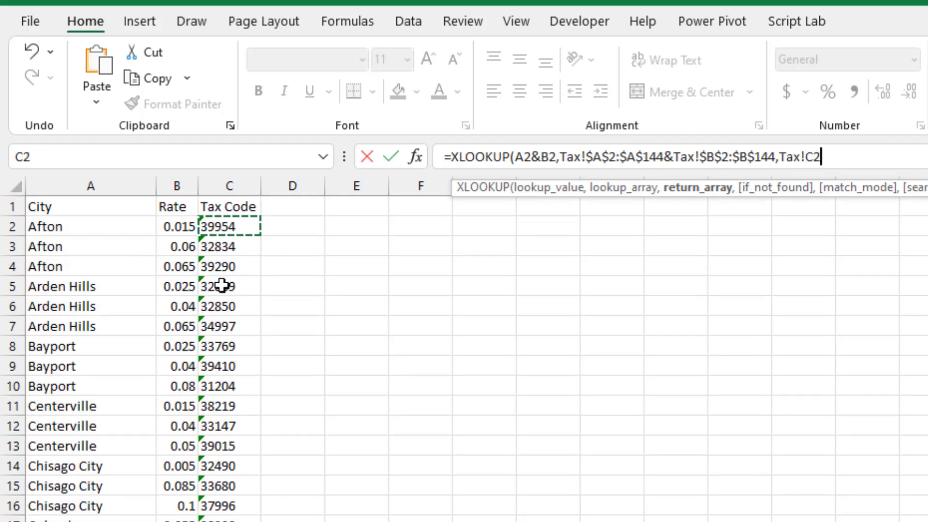
{"action": "key", "text": "ctrl+shift+Down"}
{"action": "scroll", "coordinate": [221, 286], "scroll_direction": "down", "scroll_amount": 1}
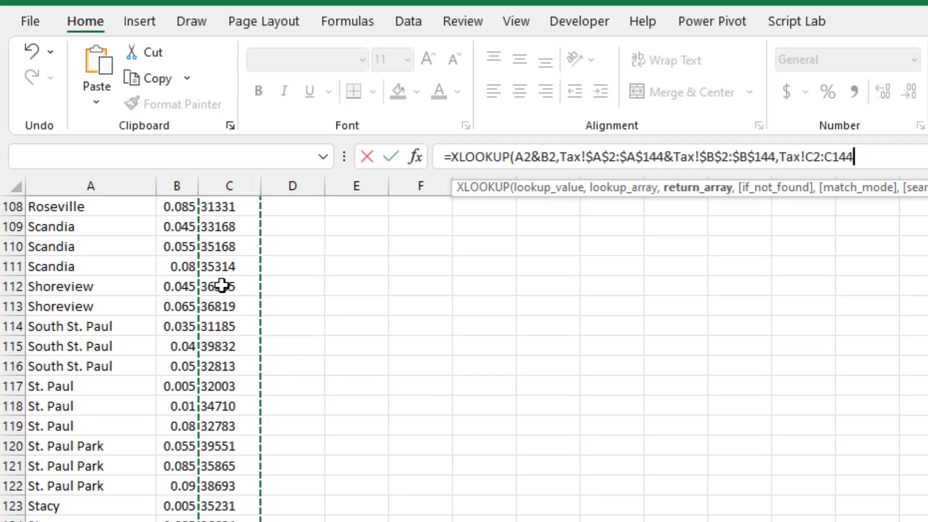
{"action": "key", "text": "F4"}
{"action": "type", "text": ")"}
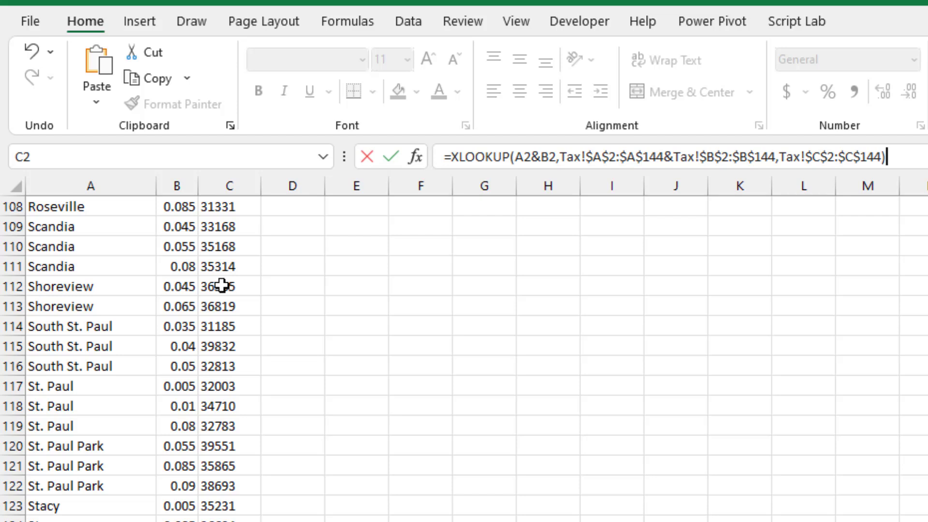
Commit the XLOOKUP, confirm Centerville 0.015 maps to 38219, and fill C2 down.
{"action": "key", "text": "Return"}
{"action": "key", "text": "Up"}
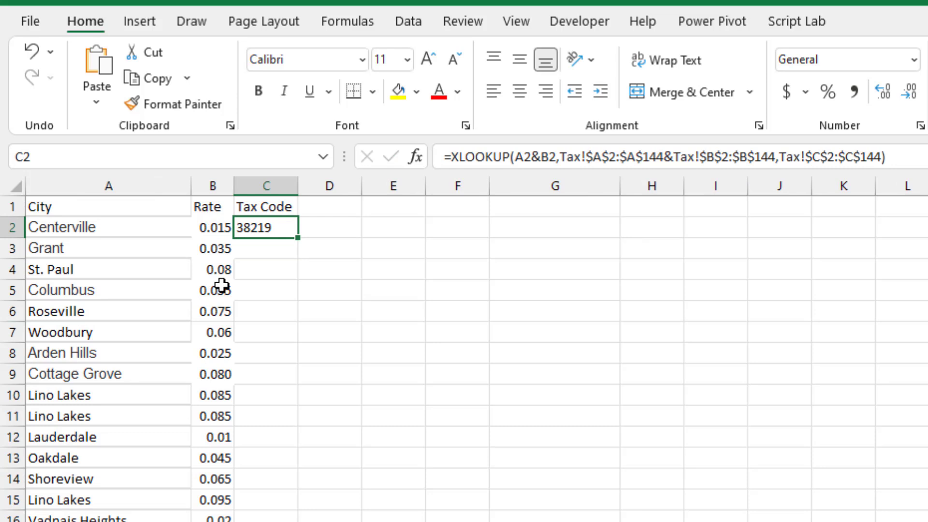
{"action": "key", "text": "ctrl+Page_Down"}
{"action": "key", "text": "ctrl+Home"}
{"action": "key", "text": "Down"}
{"action": "key", "text": "Down"}
{"action": "key", "text": "Down"}
{"action": "key", "text": "Down"}
{"action": "key", "text": "Down"}
{"action": "key", "text": "Down"}
{"action": "key", "text": "Down"}
{"action": "key", "text": "Down"}
{"action": "key", "text": "Down"}
{"action": "key", "text": "Down"}
{"action": "key", "text": "Down"}
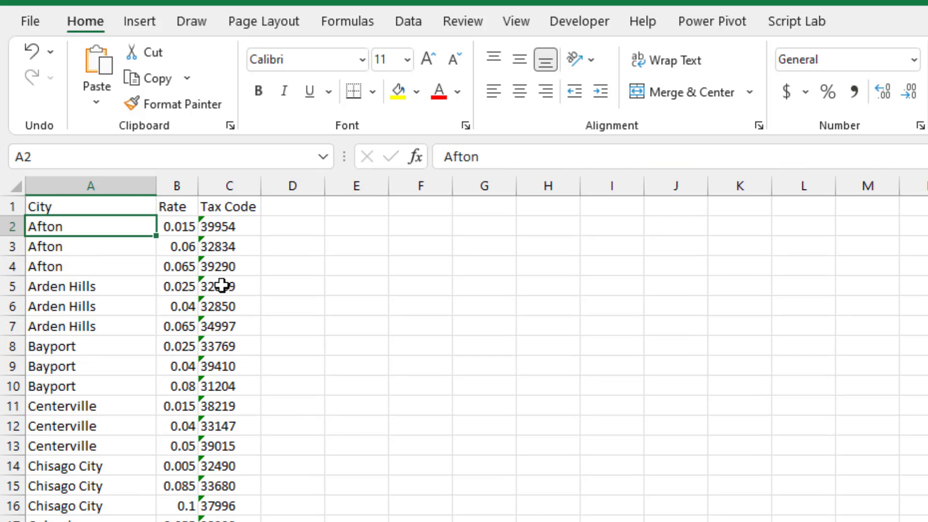
{"action": "key", "text": "Right"}
{"action": "key", "text": "Up"}
{"action": "key", "text": "Right"}
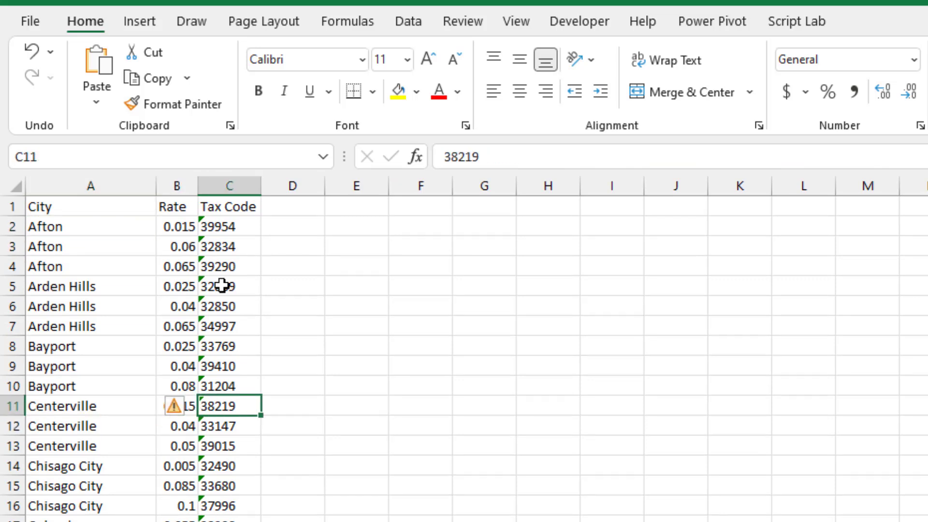
{"action": "key", "text": "ctrl+Page_Up"}
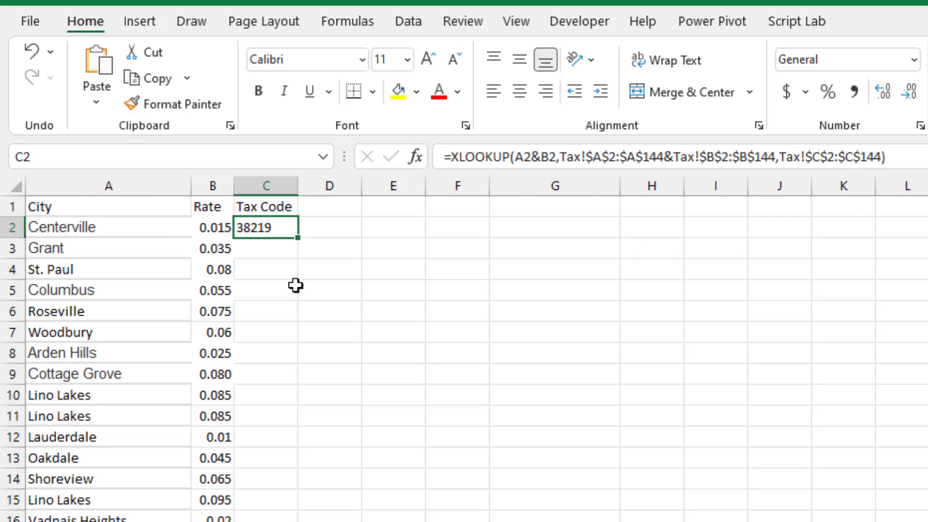
{"action": "double_click", "coordinate": [297, 240]}
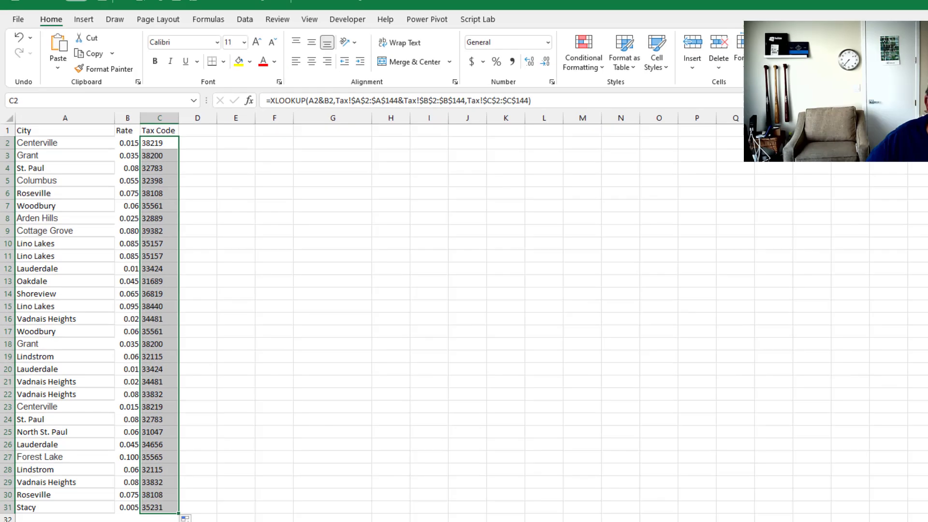
Insert a new column before City on Tax (2) headed Key.
{"action": "left_click", "coordinate": [208, 517]}
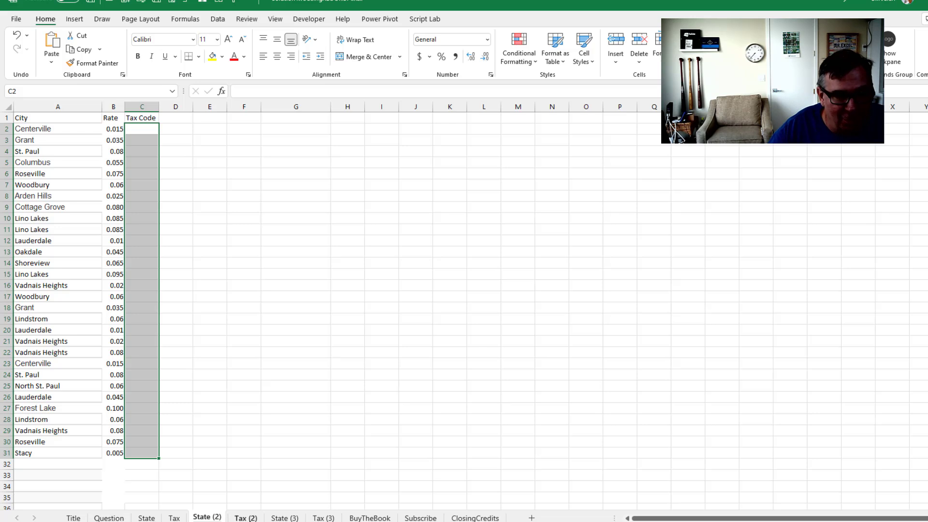
{"action": "left_click", "coordinate": [246, 517]}
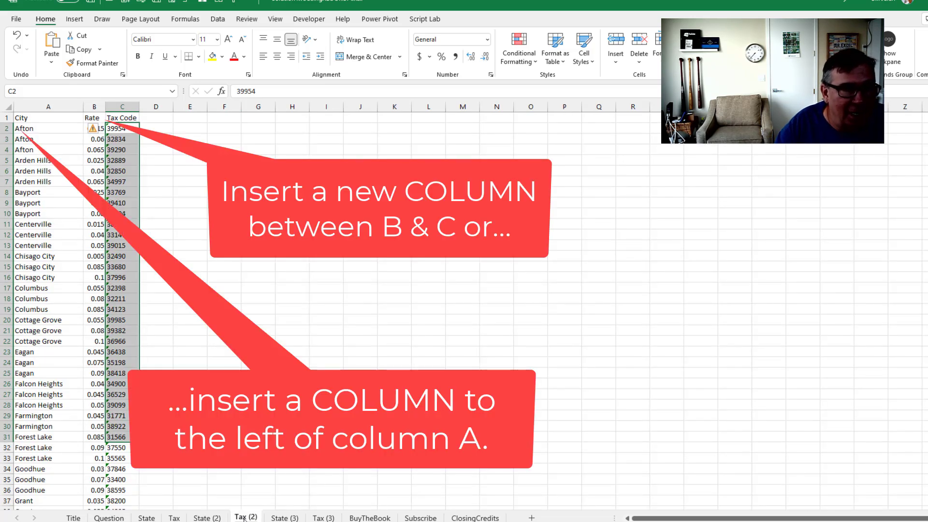
{"action": "key", "text": "Up"}
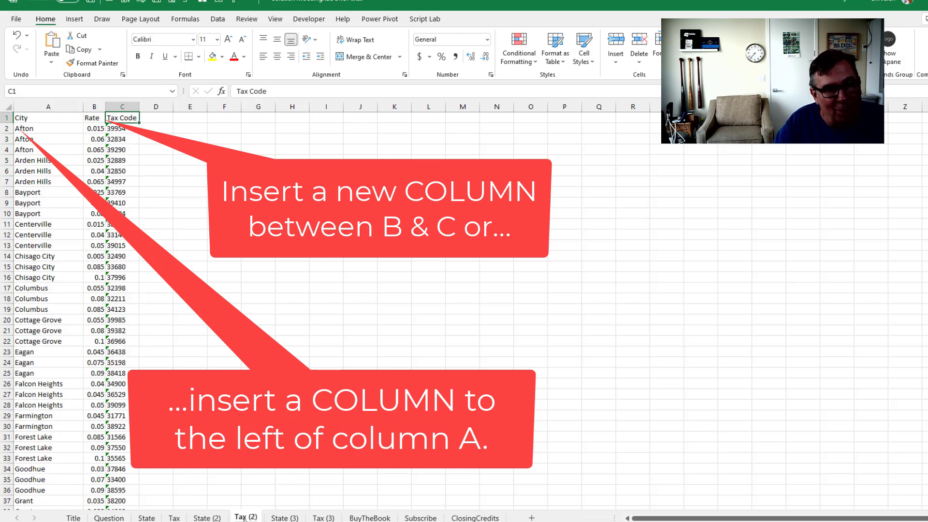
{"action": "key", "text": "Left"}
{"action": "key", "text": "Left"}
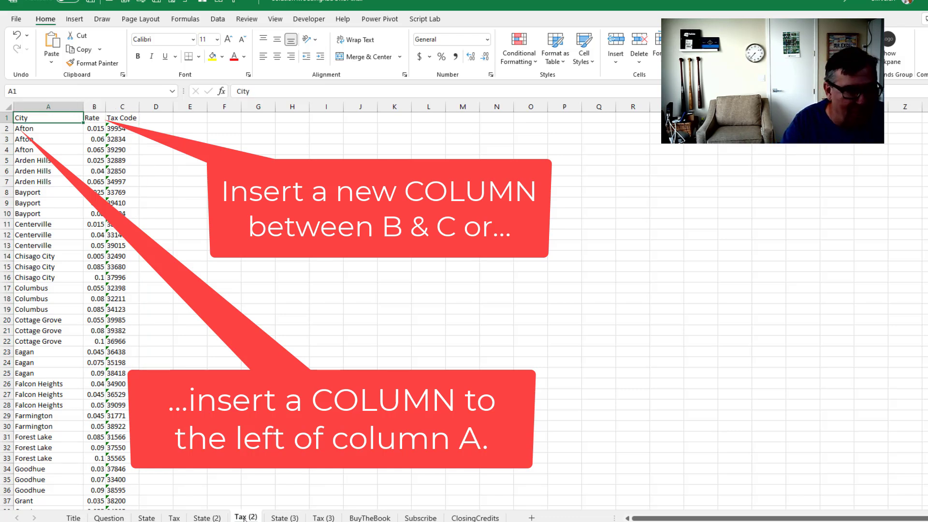
{"action": "key", "text": "alt+h"}
{"action": "type", "text": "icKey"}
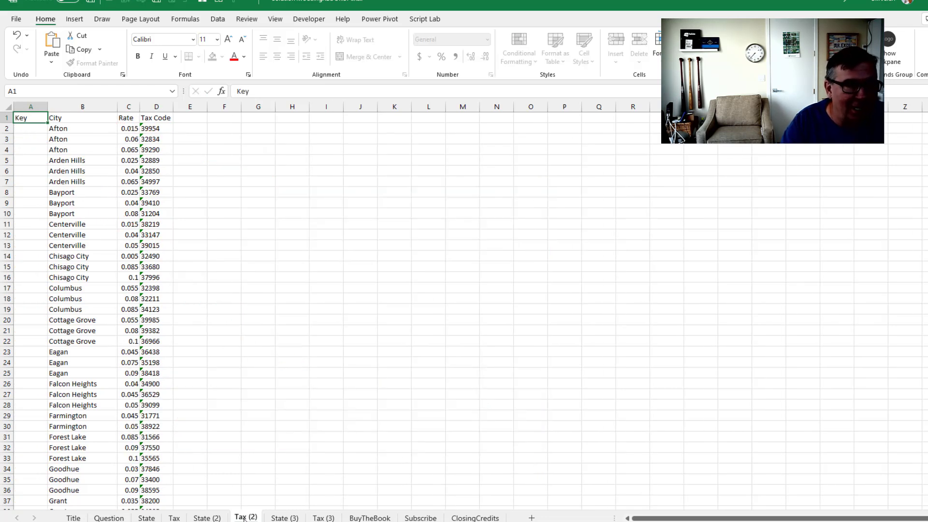
{"action": "key", "text": "Return"}
Enter =B2&C2 in A2 and fill it down the whole Key column.
{"action": "type", "text": "="}
{"action": "key", "text": "Right"}
{"action": "type", "text": "&"}
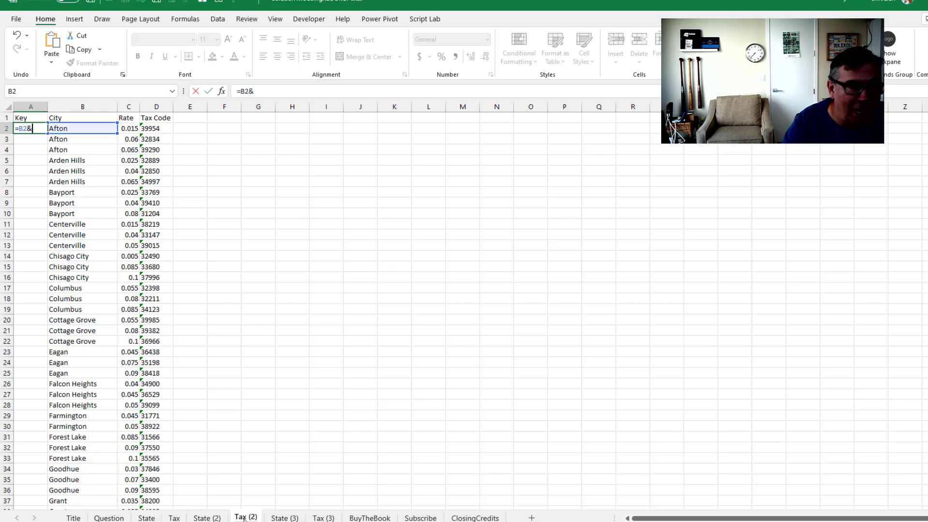
{"action": "key", "text": "Right"}
{"action": "key", "text": "Right"}
{"action": "key", "text": "Return"}
{"action": "key", "text": "Up"}
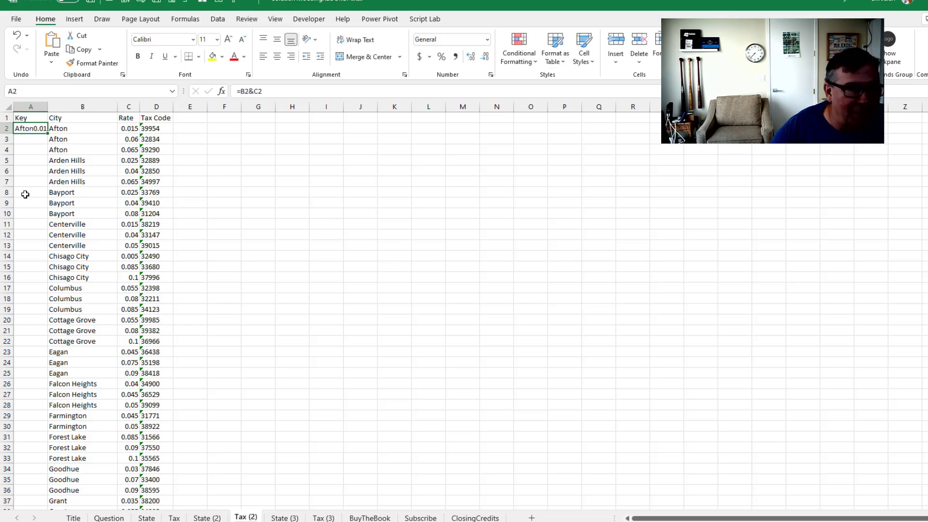
{"action": "double_click", "coordinate": [48, 133]}
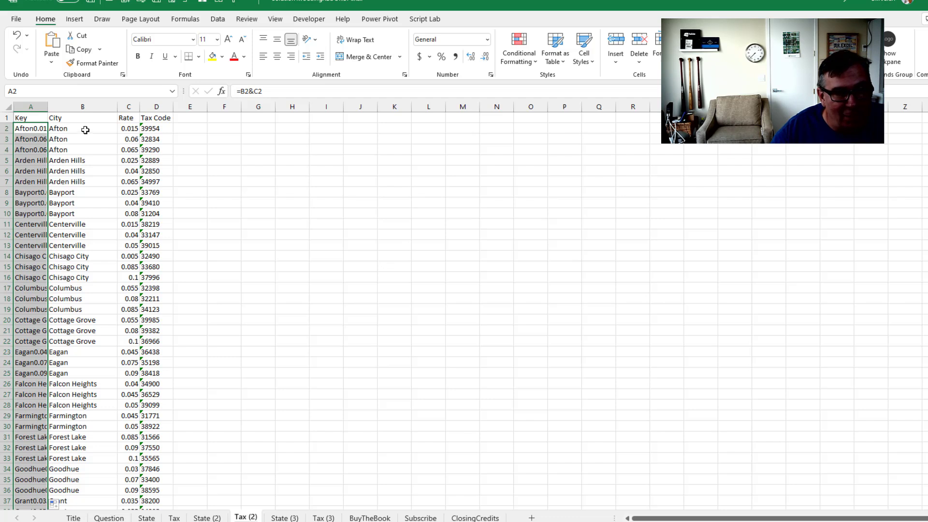
Start a VLOOKUP in State (2) cell C2 with lookup value A2&B2.
{"action": "left_click", "coordinate": [207, 518]}
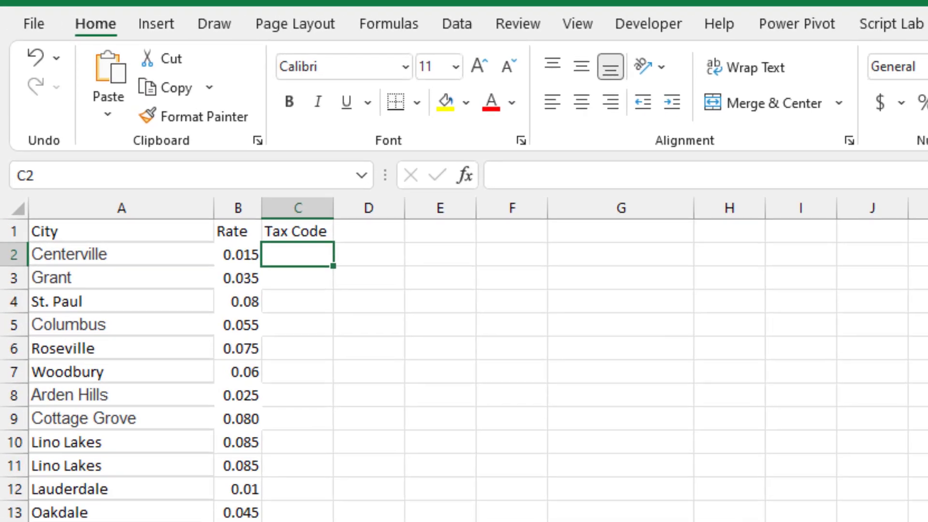
{"action": "type", "text": "=VLOOKUP("}
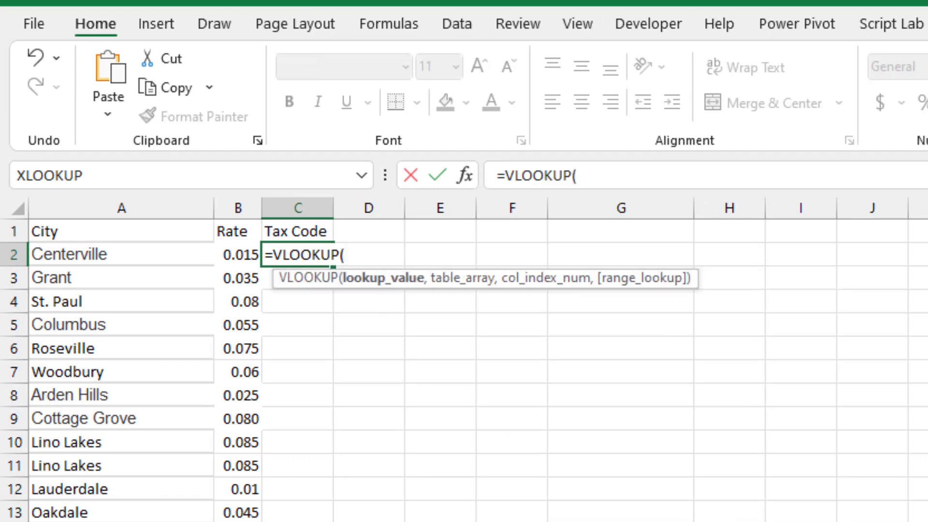
{"action": "left_click", "coordinate": [120, 254]}
{"action": "type", "text": "&"}
{"action": "left_click", "coordinate": [236, 254]}
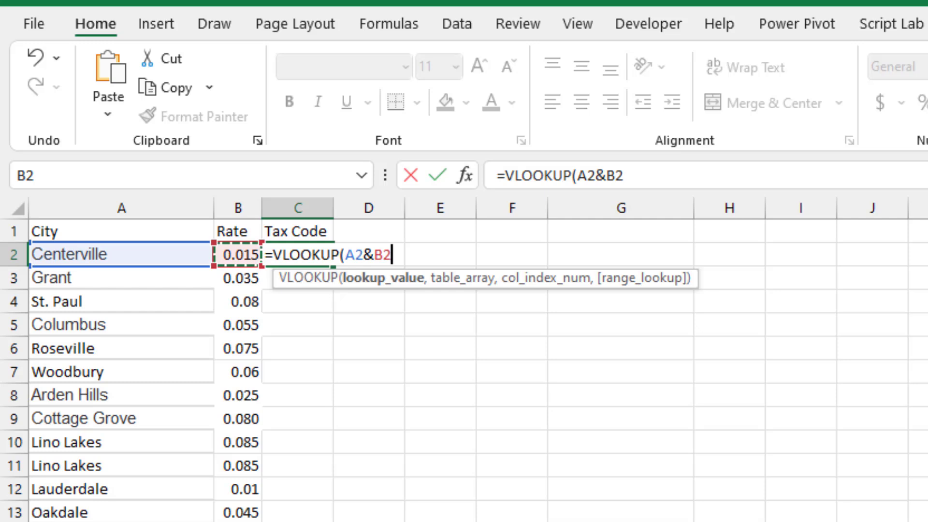
{"action": "type", "text": ","}
Complete it with table 'Tax (2)'!$A$2:$D$144, column 4 and FALSE.
{"action": "key", "text": "ctrl+Page_Down"}
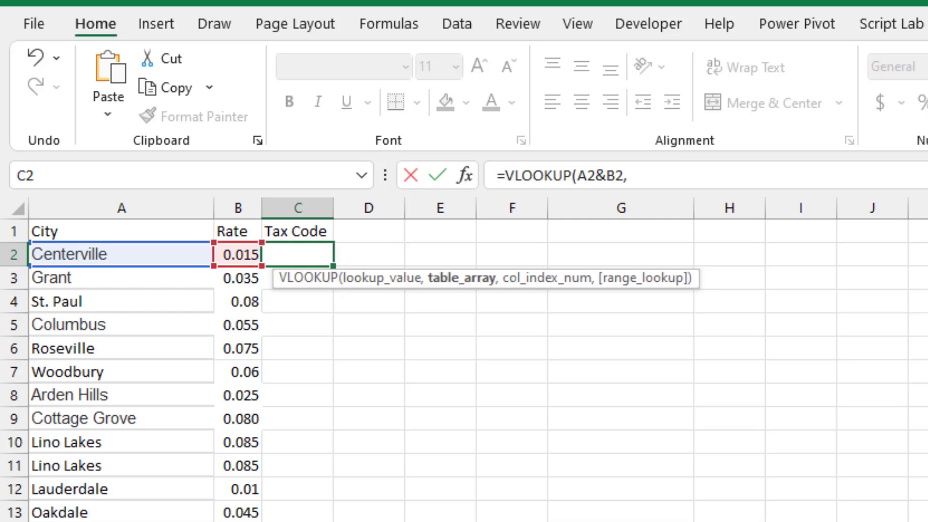
{"action": "key", "text": "Down"}
{"action": "key", "text": "ctrl+shift+Down"}
{"action": "key", "text": "ctrl+shift+Right"}
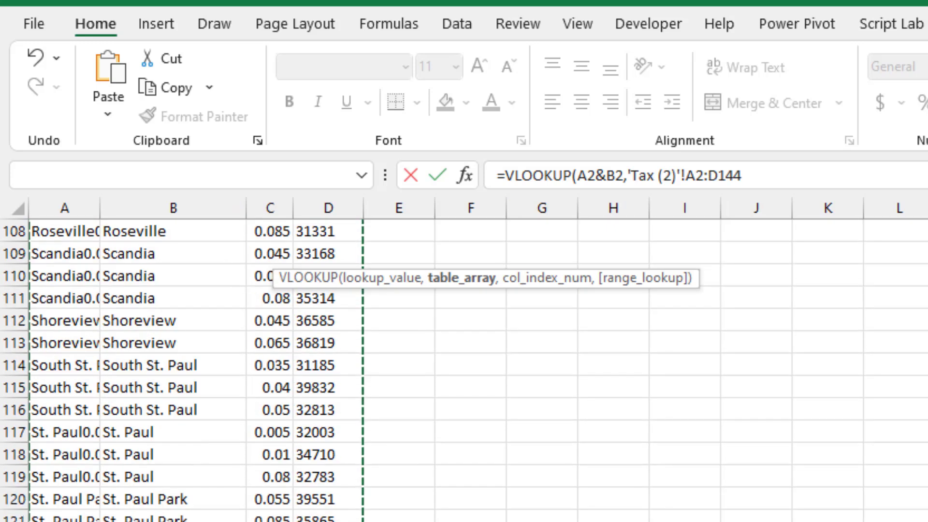
{"action": "key", "text": "F4"}
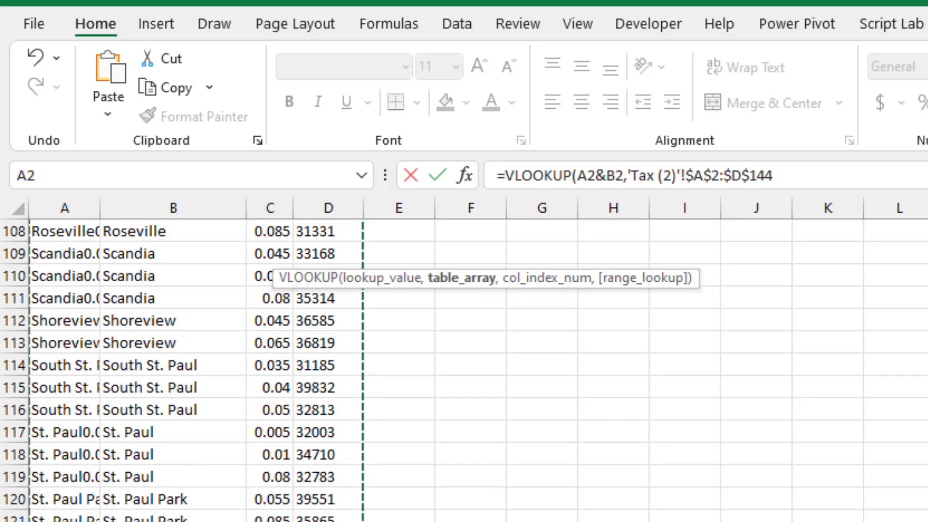
{"action": "type", "text": ","}
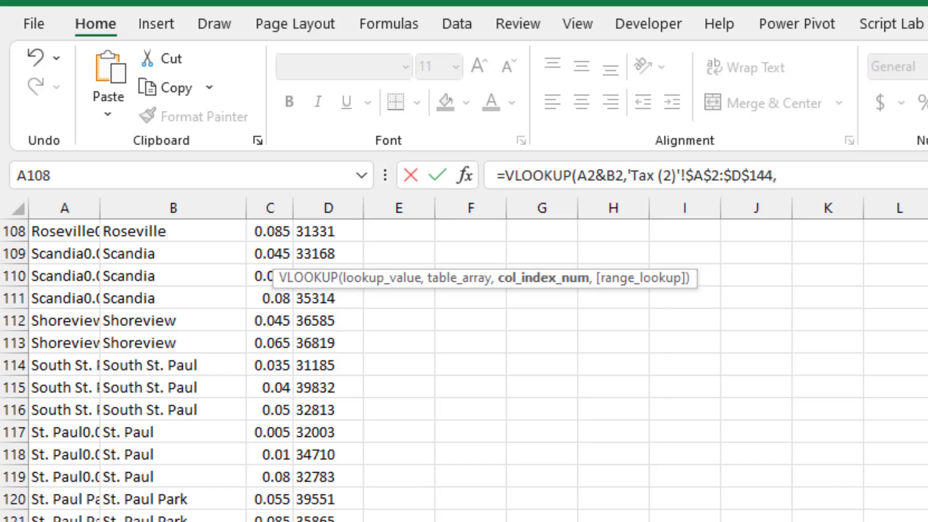
{"action": "type", "text": "4,F"}
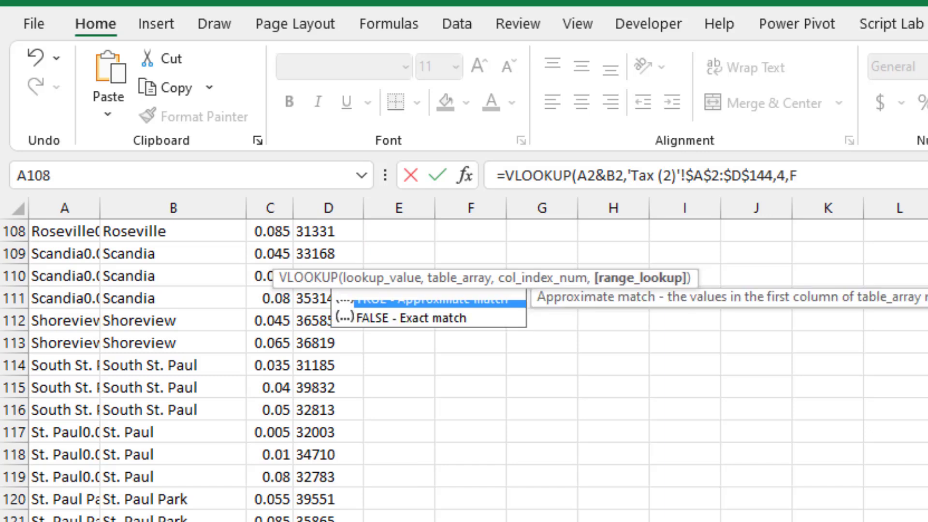
{"action": "type", "text": "alse"}
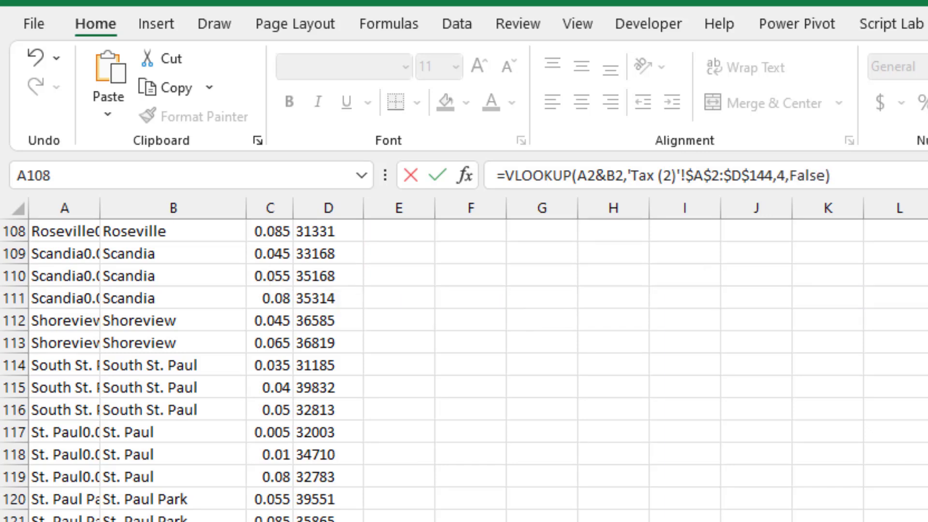
{"action": "key", "text": "Return"}
Fill the VLOOKUP down the Tax Code column, then clear the results.
{"action": "key", "text": "Up"}
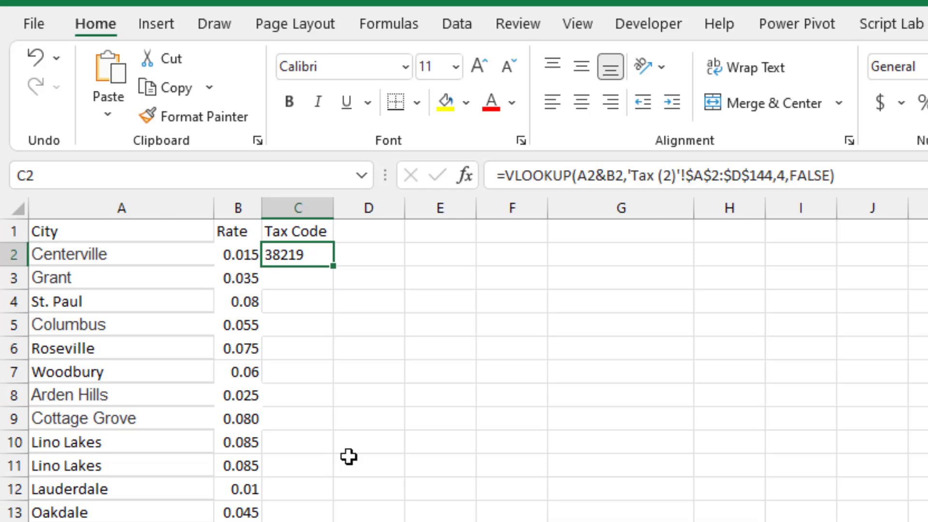
{"action": "double_click", "coordinate": [336, 268]}
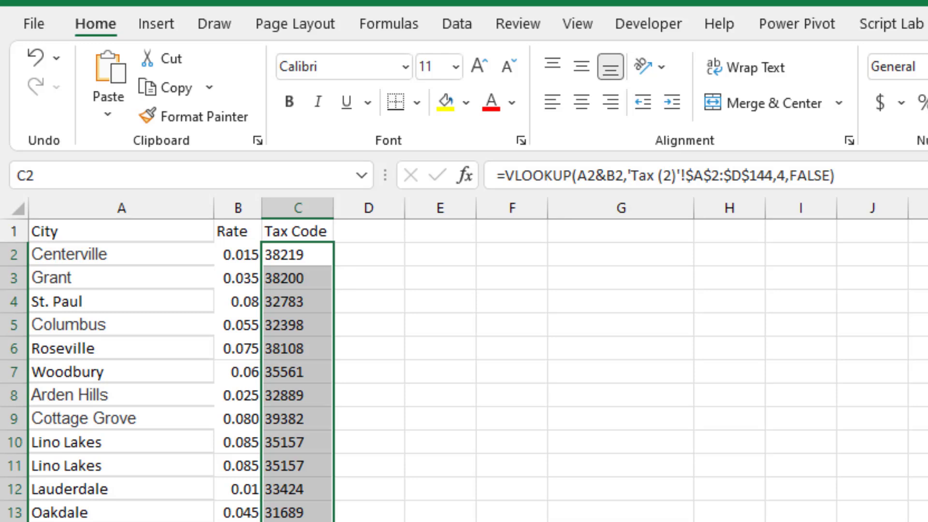
{"action": "key", "text": "Delete"}
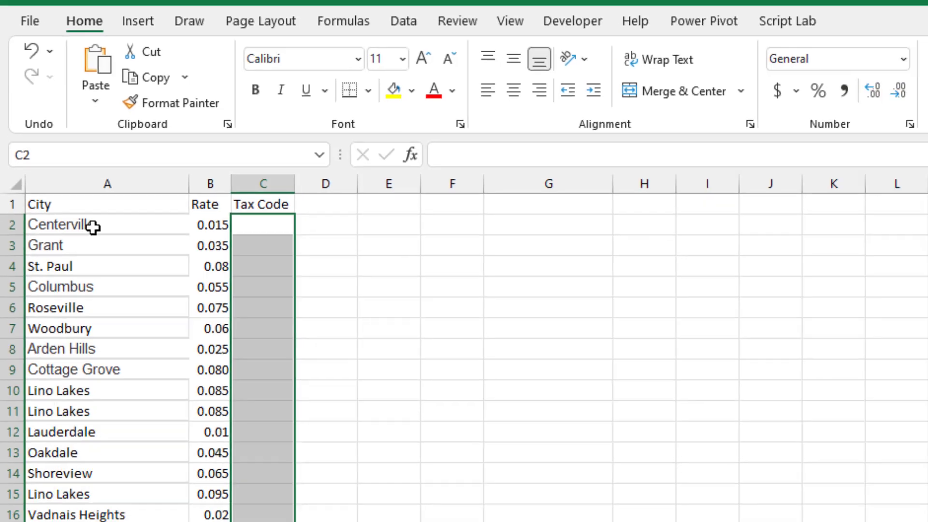
Turn the State (3) data into a table with headers named State.
{"action": "left_click", "coordinate": [94, 254]}
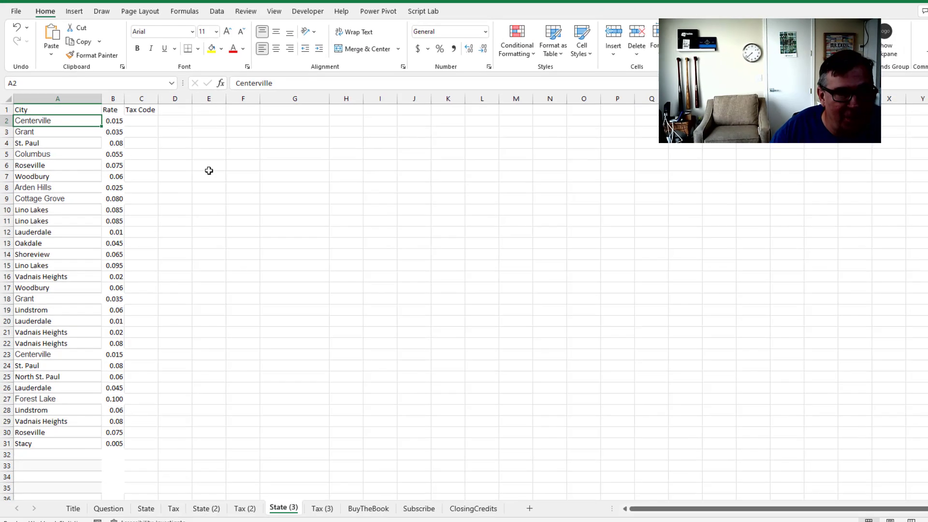
{"action": "left_click", "coordinate": [325, 508]}
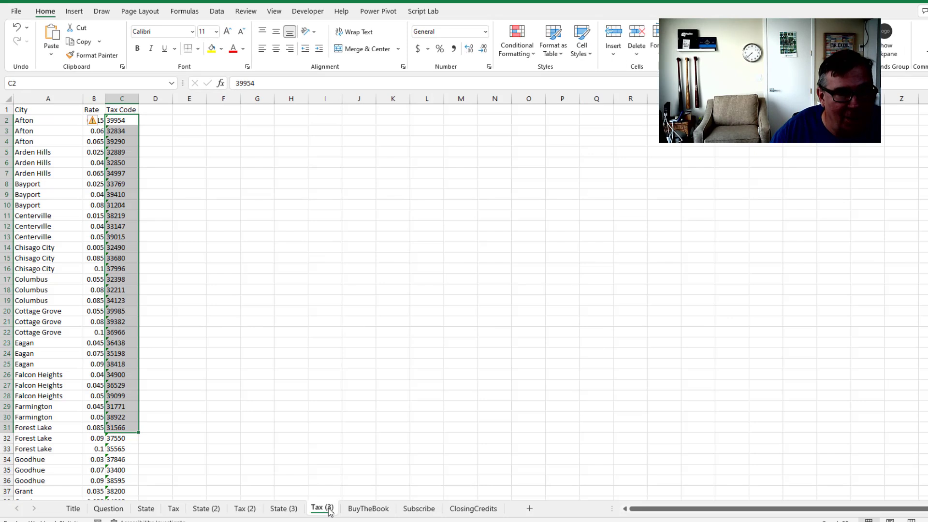
{"action": "left_click", "coordinate": [34, 119]}
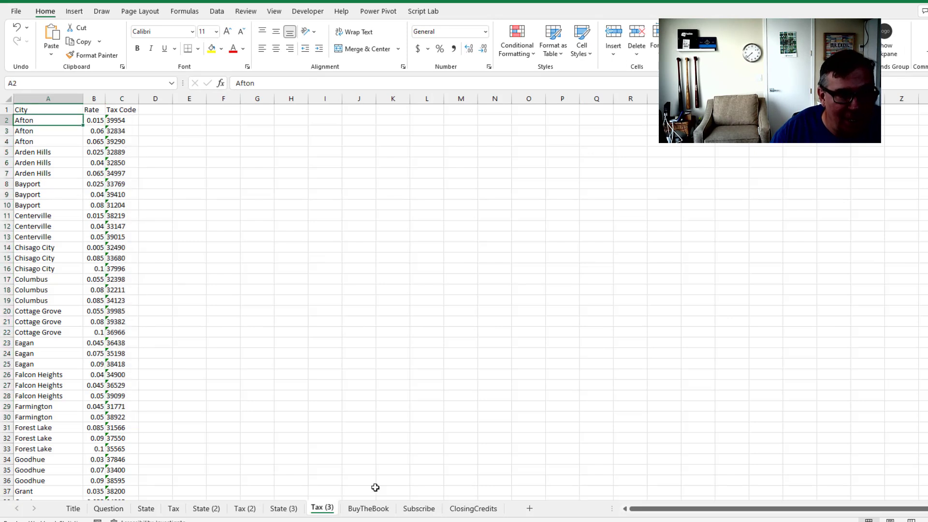
{"action": "left_click", "coordinate": [287, 509]}
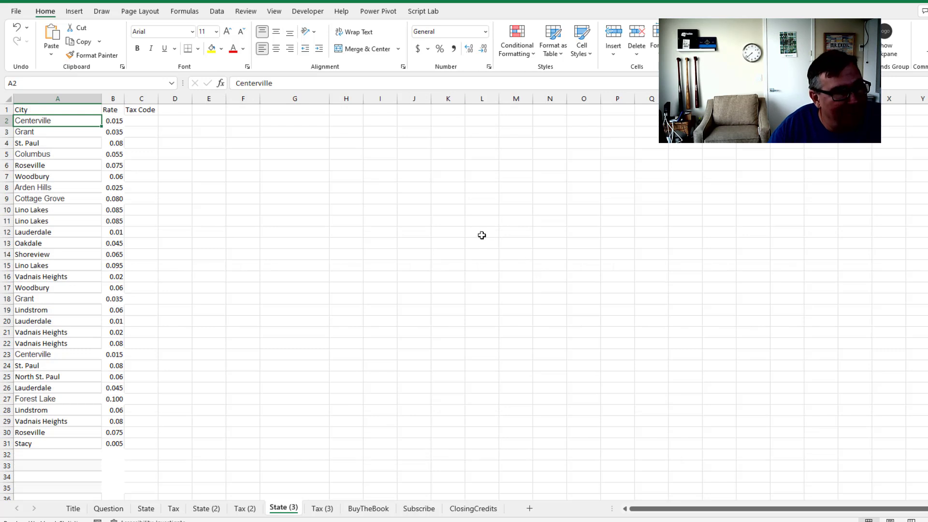
{"action": "key", "text": "ctrl+t"}
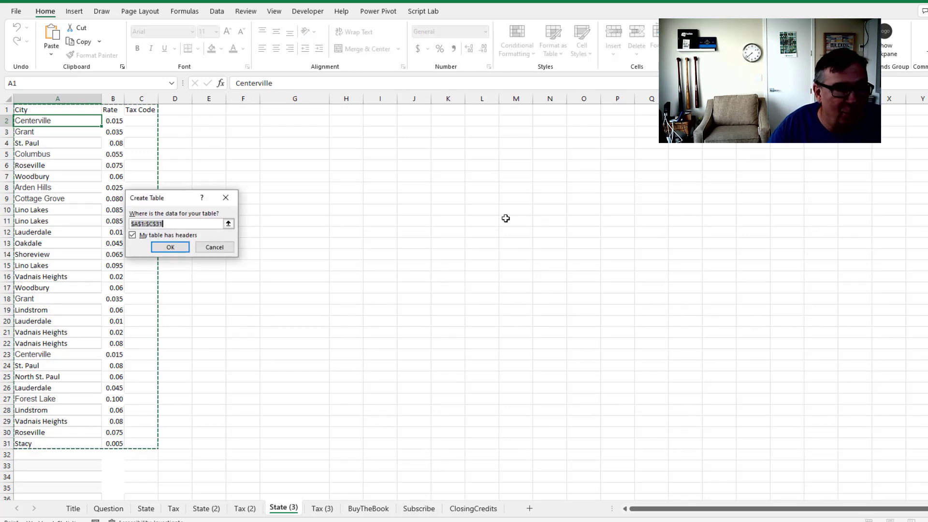
{"action": "left_click", "coordinate": [181, 250]}
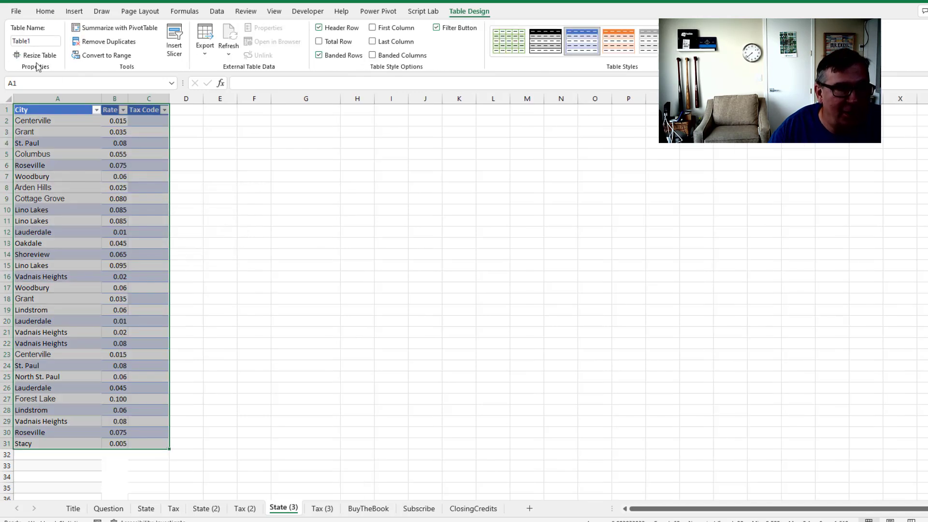
{"action": "left_click", "coordinate": [43, 43]}
{"action": "type", "text": "Sta"}
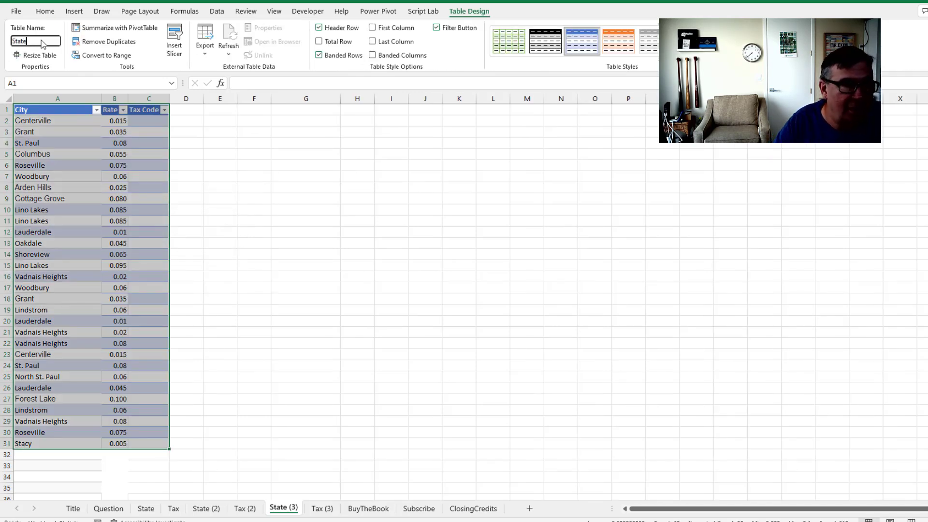
{"action": "type", "text": "te"}
{"action": "key", "text": "Return"}
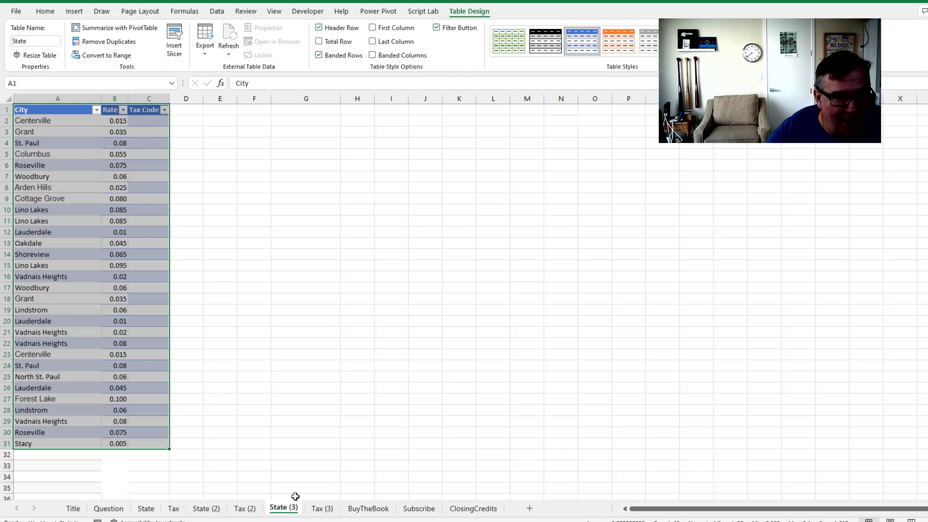
Turn the Tax (3) data into a table named Tax and return to the State table.
{"action": "left_click", "coordinate": [318, 510]}
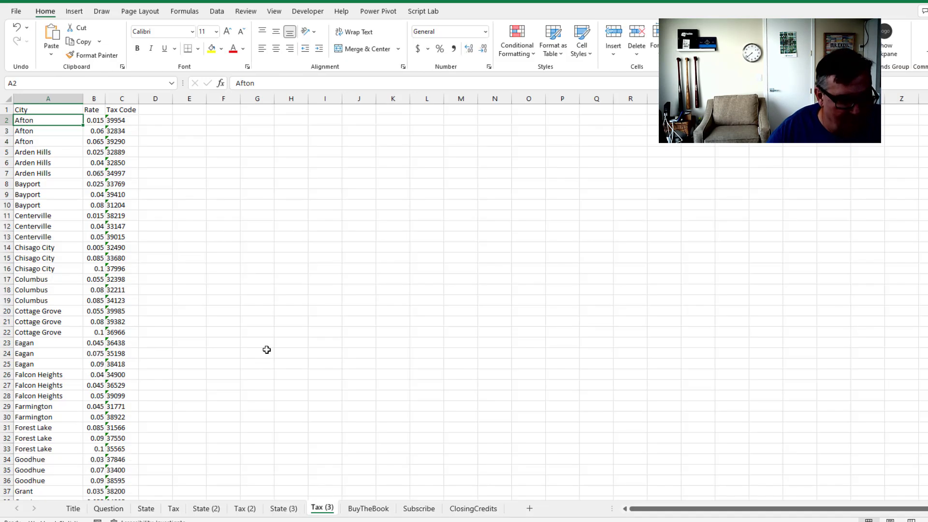
{"action": "key", "text": "ctrl+t"}
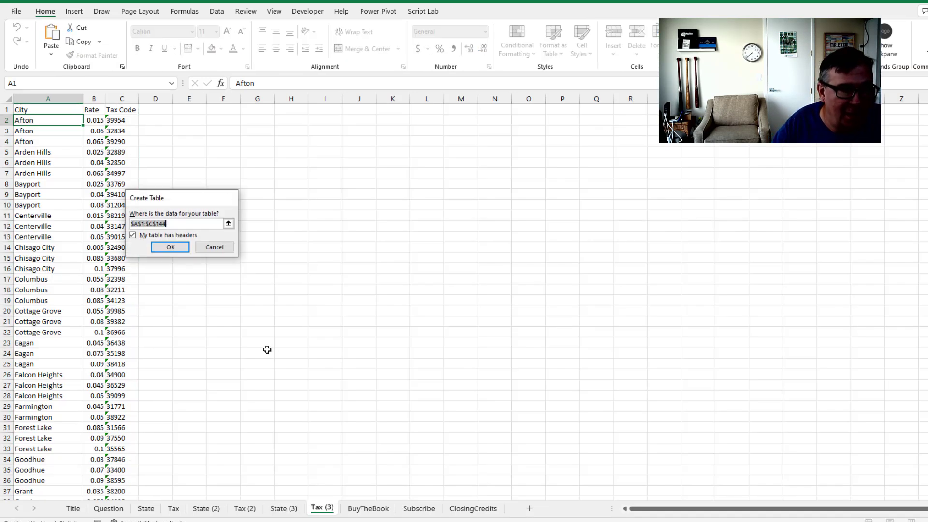
{"action": "key", "text": "Return"}
{"action": "left_click", "coordinate": [46, 42]}
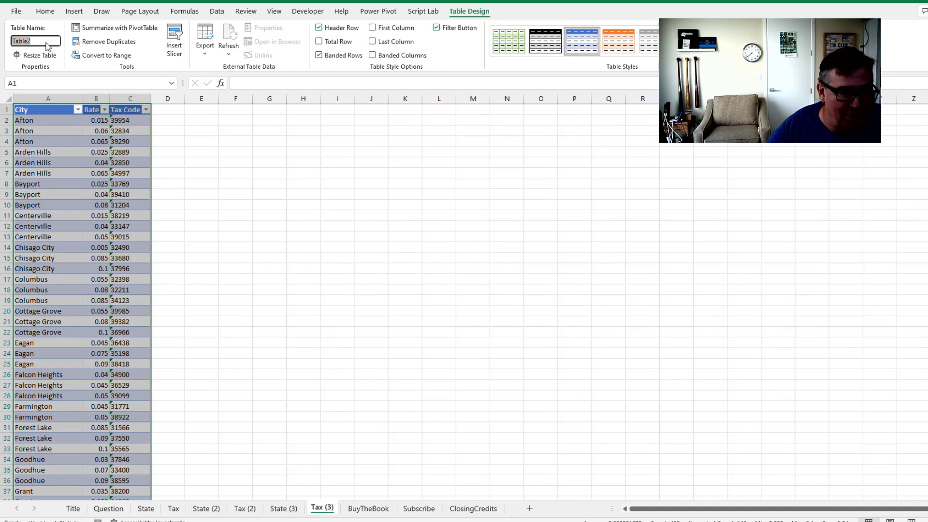
{"action": "type", "text": "Tax"}
{"action": "key", "text": "Return"}
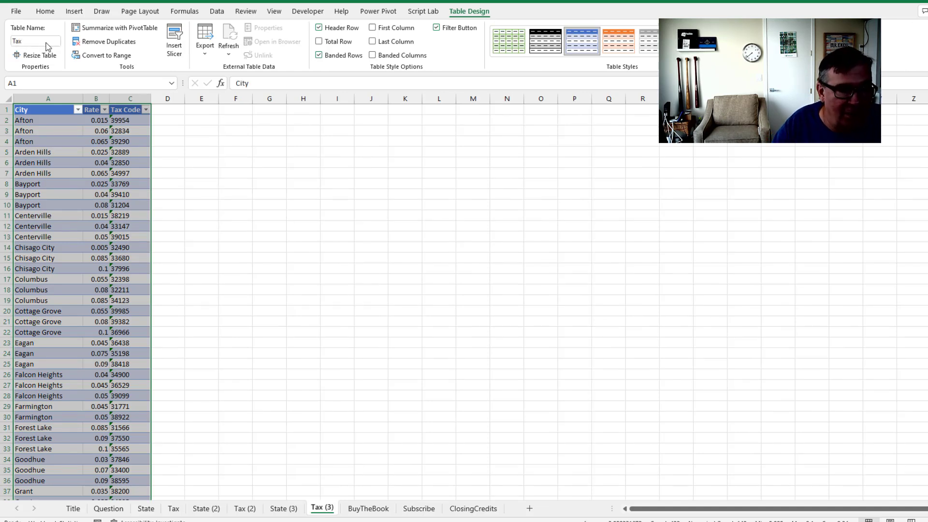
{"action": "key", "text": "ctrl+Page_Up"}
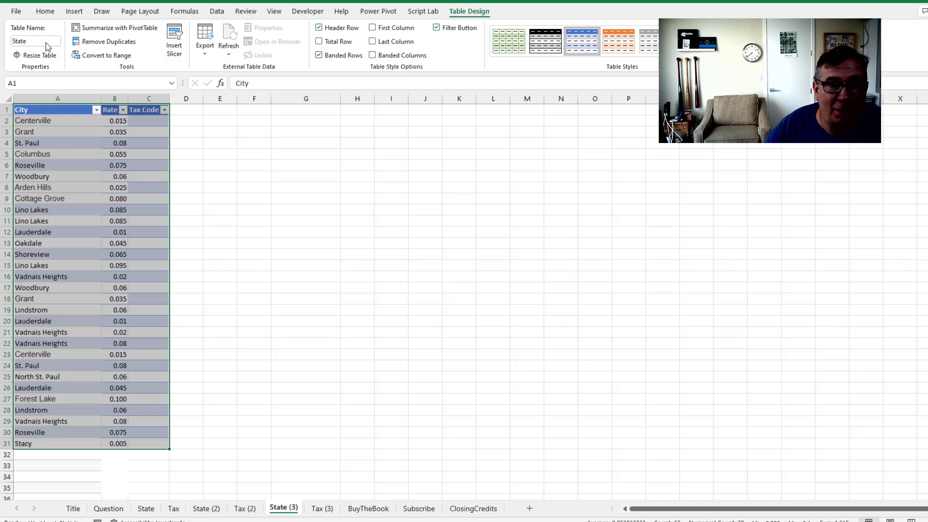
{"action": "left_click", "coordinate": [45, 121]}
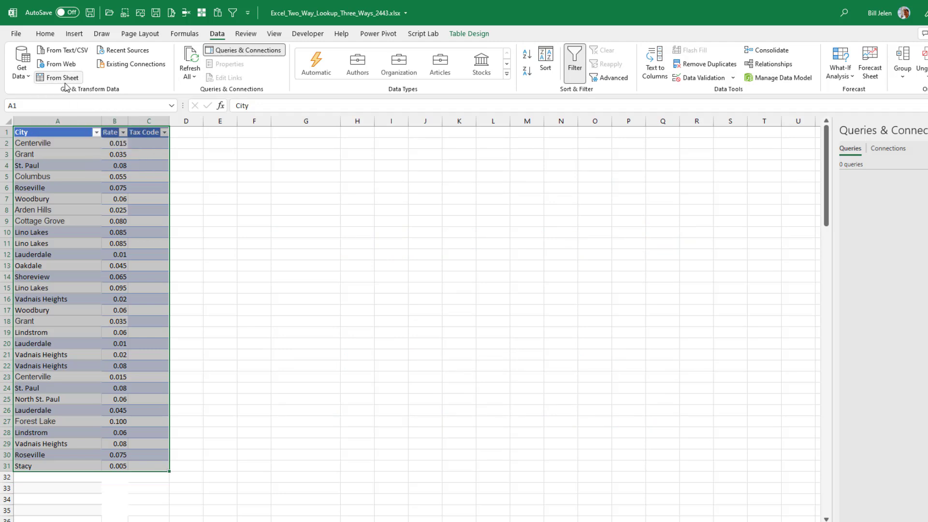
Load the State table into Power Query and remove its empty Tax Code column.
{"action": "left_click", "coordinate": [61, 79]}
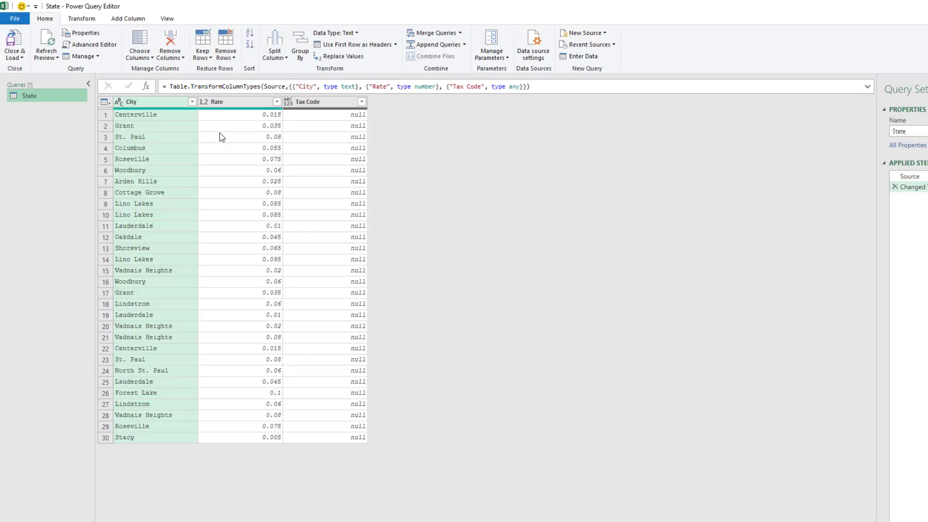
{"action": "right_click", "coordinate": [312, 102]}
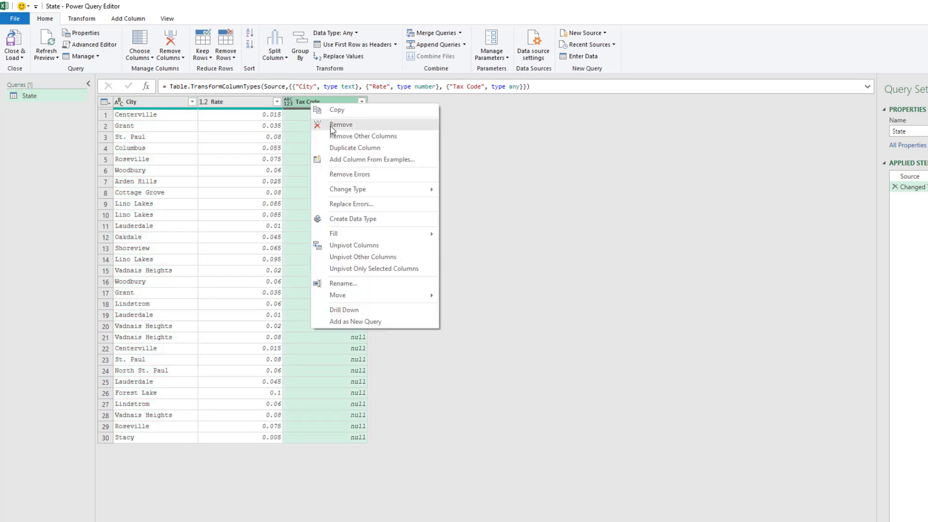
{"action": "left_click", "coordinate": [328, 124]}
Add an Index column numbered from 1.
{"action": "left_click", "coordinate": [128, 18]}
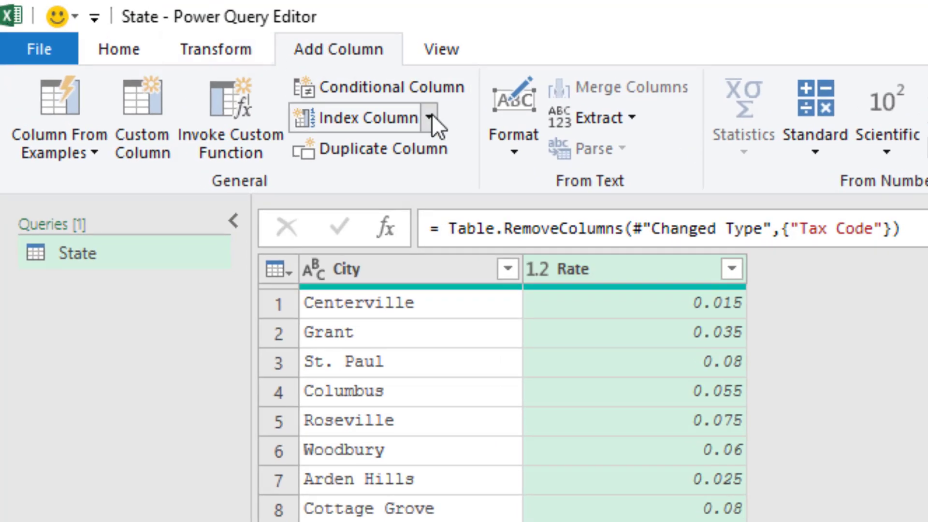
{"action": "left_click", "coordinate": [430, 116]}
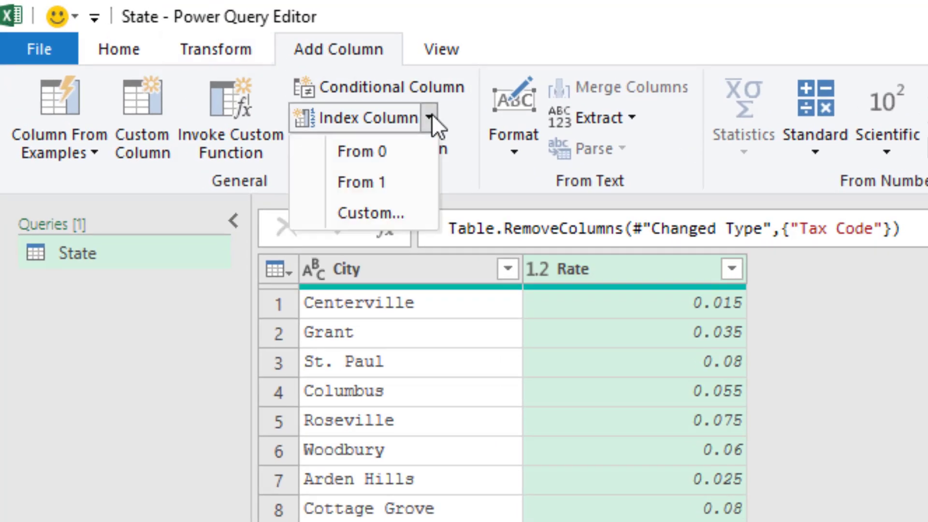
{"action": "left_click", "coordinate": [378, 183]}
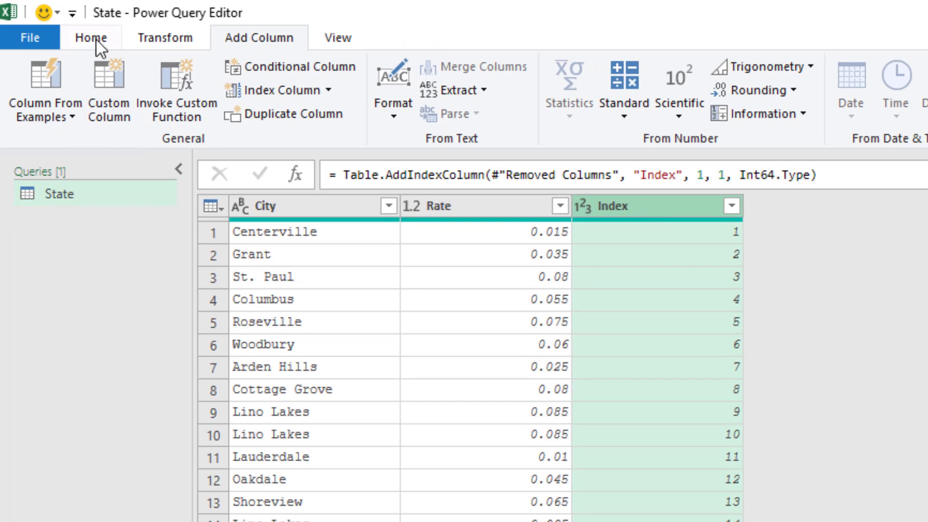
Close & Load the State query as Only Create Connection.
{"action": "left_click", "coordinate": [91, 38]}
{"action": "left_click", "coordinate": [47, 121]}
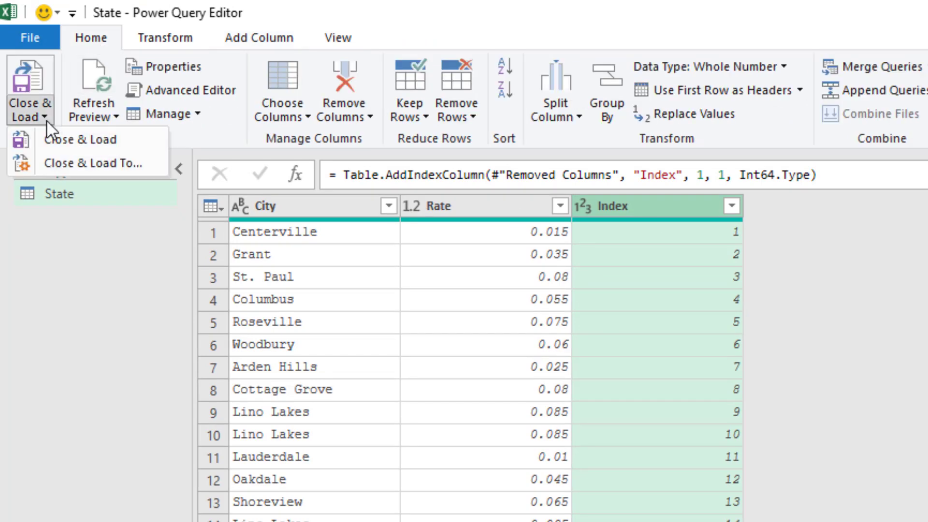
{"action": "left_click", "coordinate": [87, 164]}
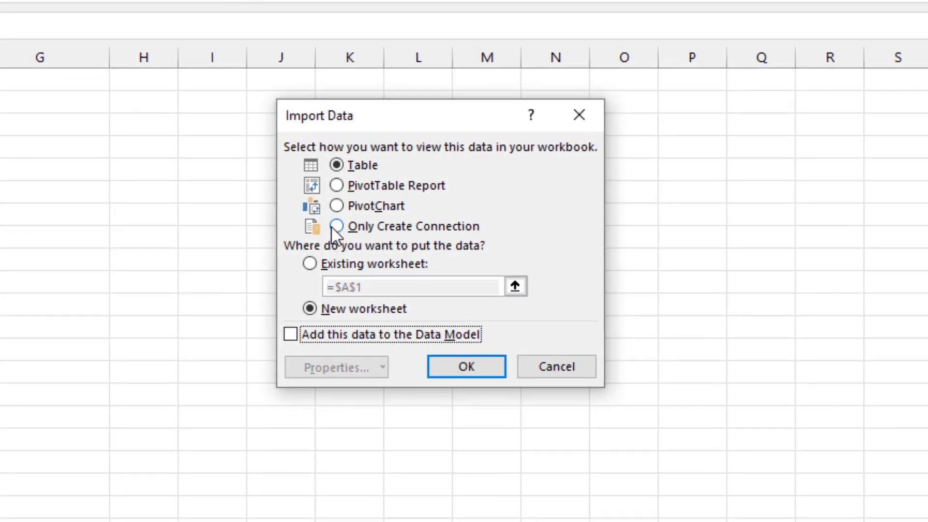
{"action": "left_click", "coordinate": [337, 226]}
{"action": "left_click", "coordinate": [444, 366]}
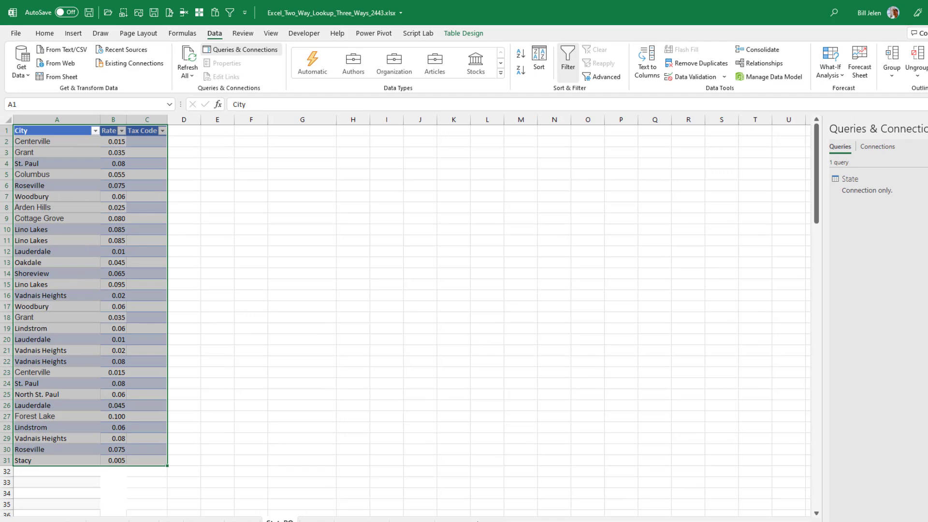
{"action": "key", "text": "ctrl+Page_Down"}
Load the Tax table into Power Query and save it as a connection-only Tax query.
{"action": "left_click", "coordinate": [60, 163]}
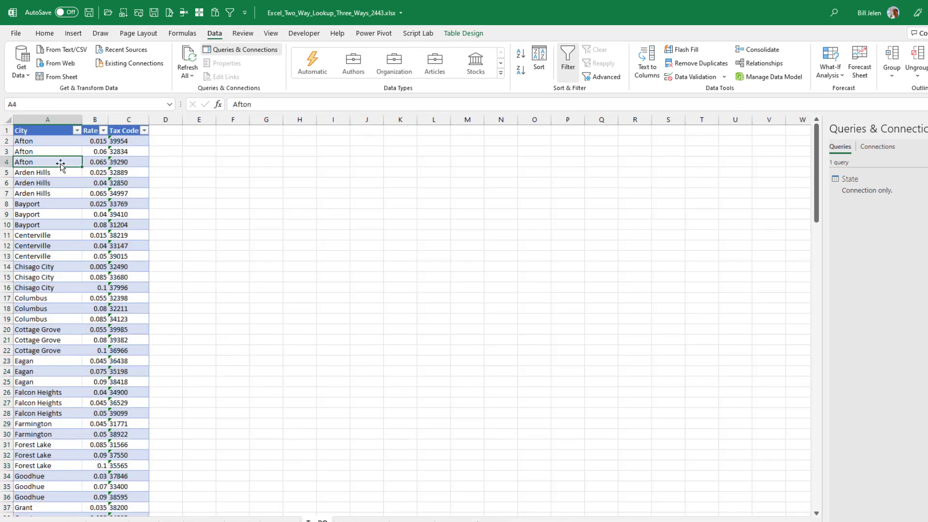
{"action": "left_click", "coordinate": [62, 77]}
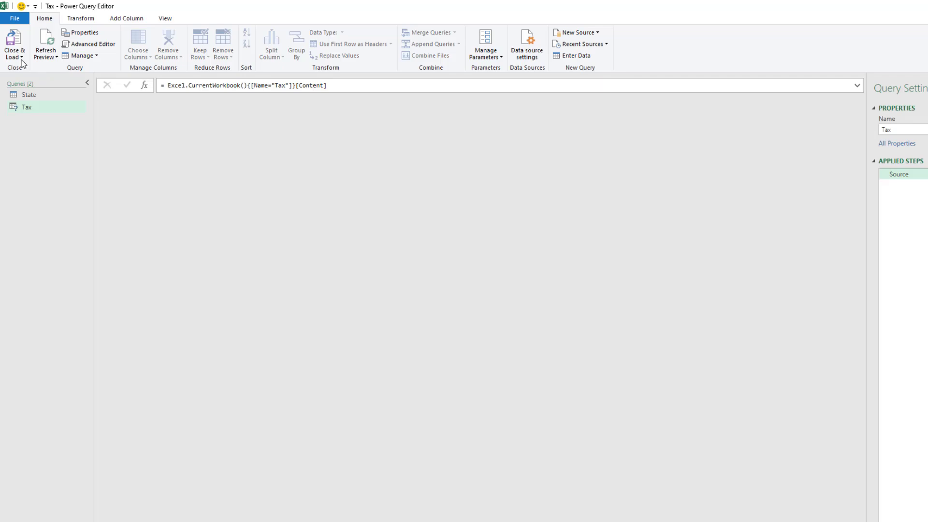
{"action": "left_click", "coordinate": [22, 58]}
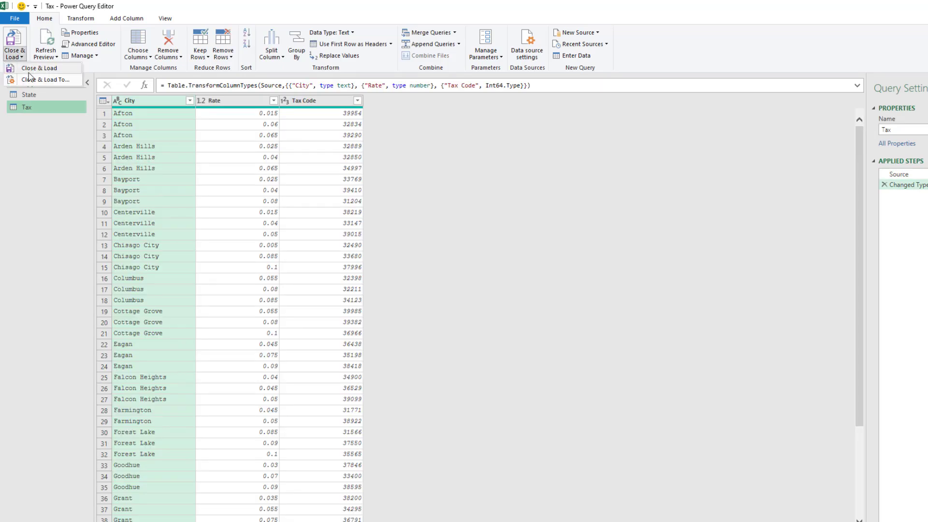
{"action": "left_click", "coordinate": [32, 69]}
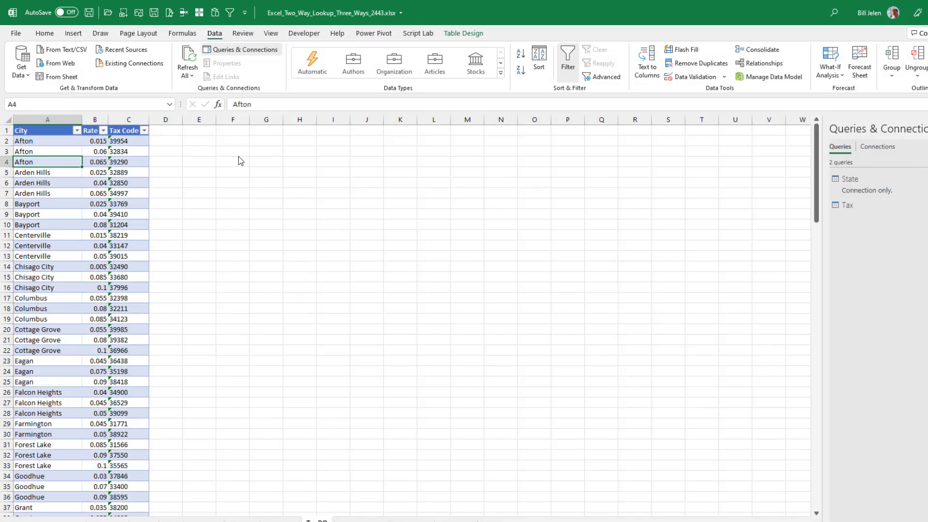
{"action": "left_click", "coordinate": [449, 202]}
{"action": "left_click", "coordinate": [510, 271]}
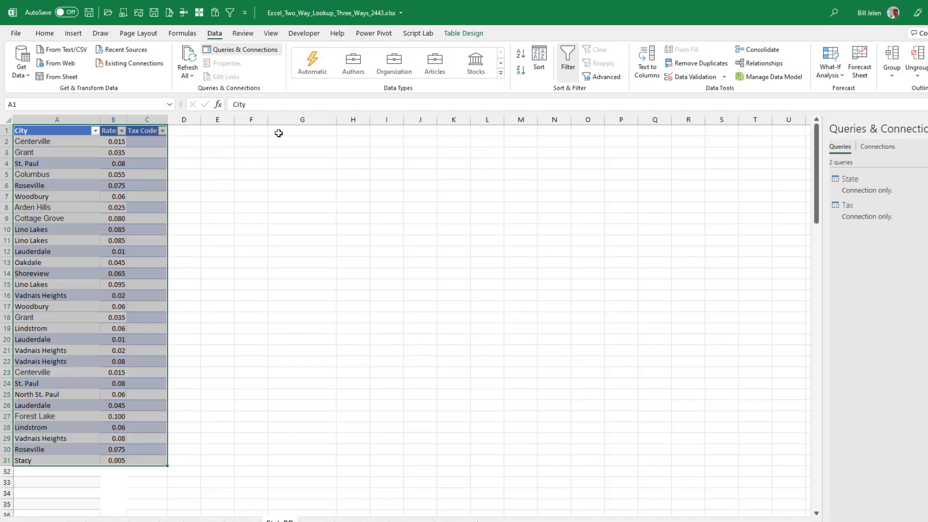
{"action": "left_click", "coordinate": [277, 131]}
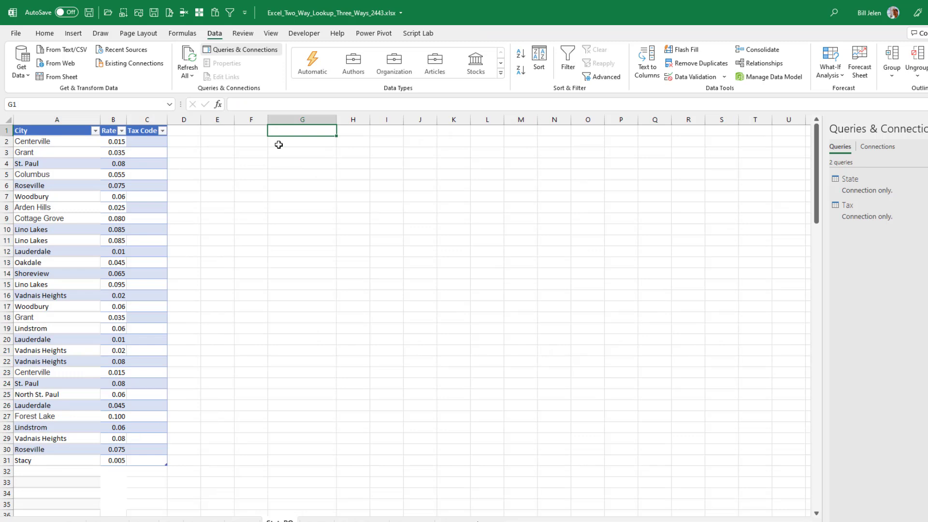
Start a Merge query with State as the first table and Tax as the second.
{"action": "left_click", "coordinate": [23, 73]}
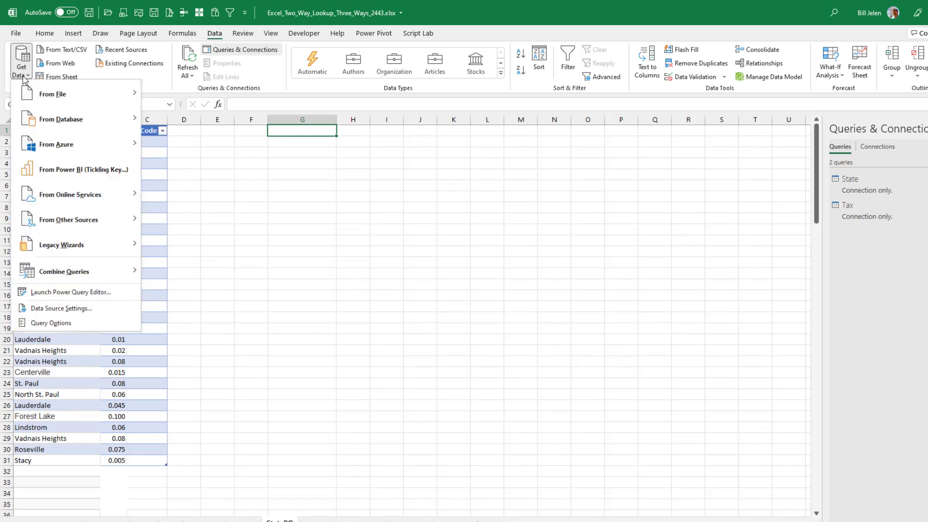
{"action": "mouse_move", "coordinate": [63, 272]}
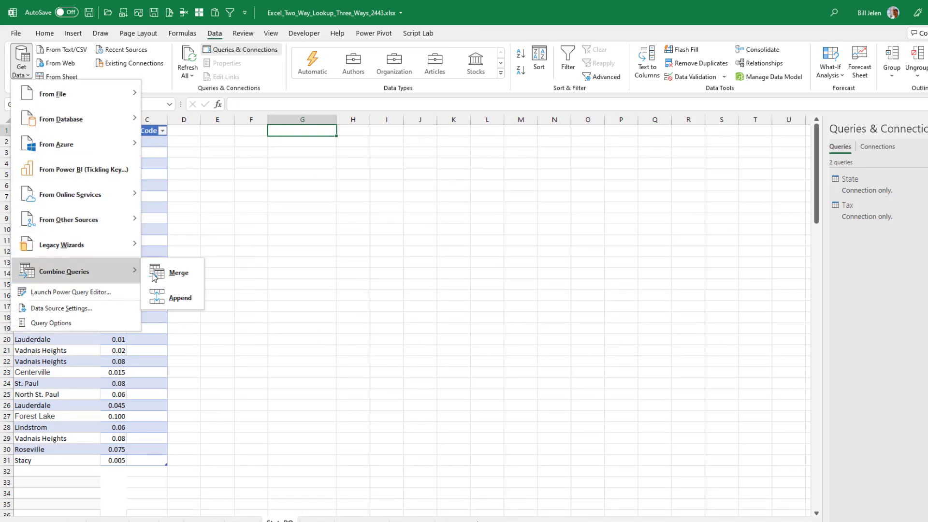
{"action": "left_click", "coordinate": [167, 276]}
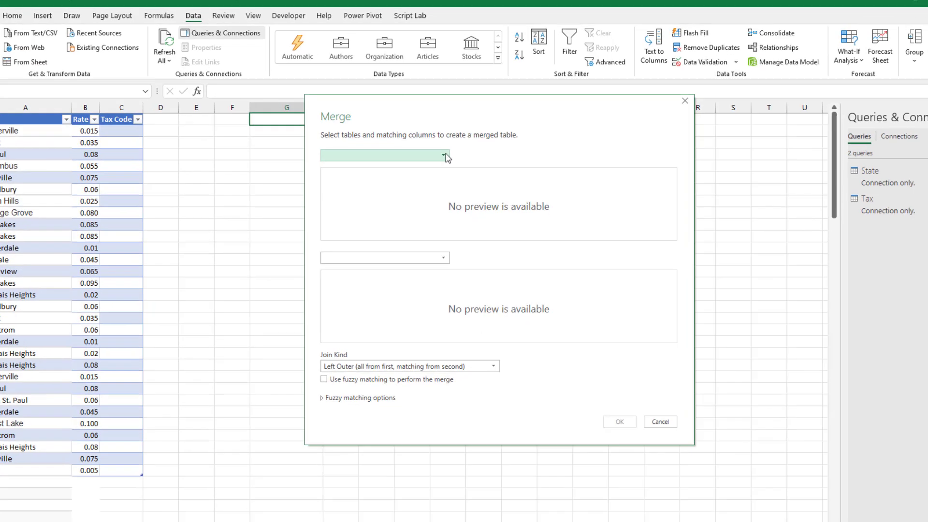
{"action": "left_click", "coordinate": [449, 164]}
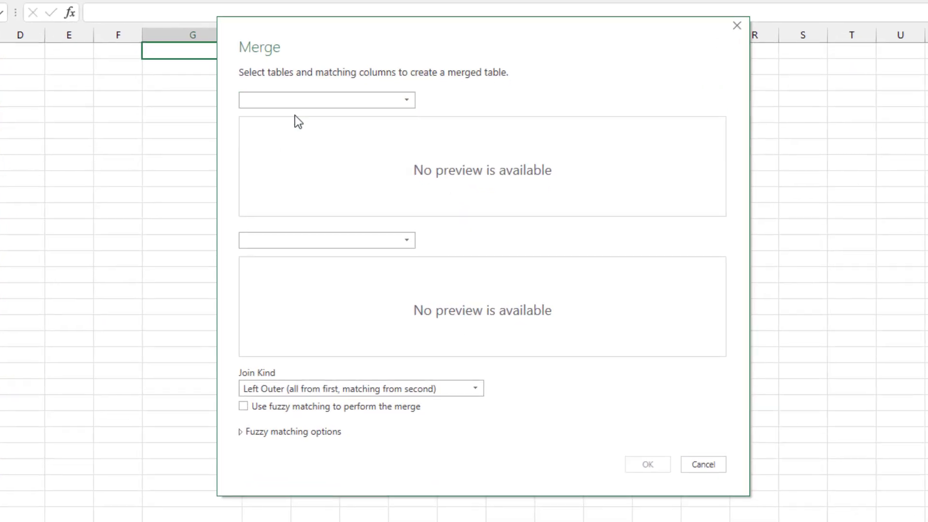
{"action": "left_click", "coordinate": [373, 175]}
{"action": "left_click", "coordinate": [408, 240]}
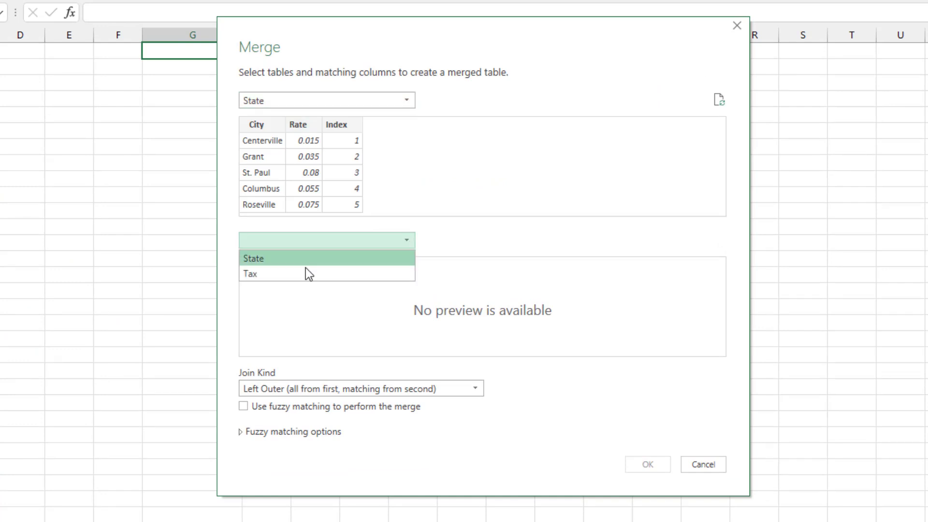
{"action": "left_click", "coordinate": [280, 276]}
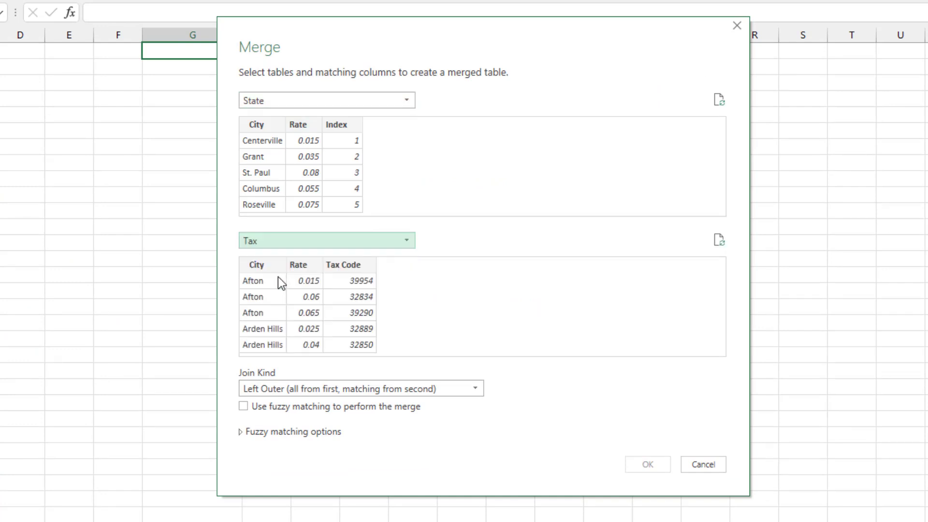
Match the two tables on City and Rate in both previews.
{"action": "left_click", "coordinate": [266, 126]}
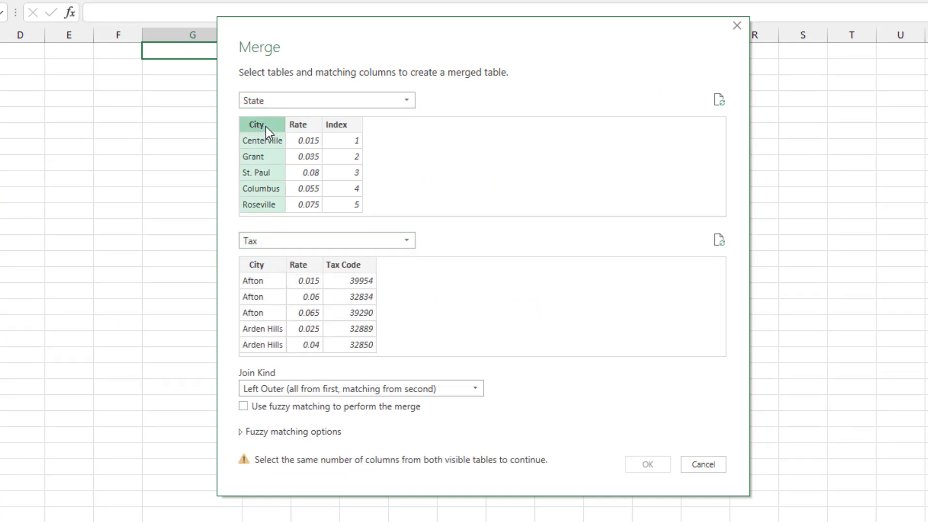
{"action": "left_click", "coordinate": [301, 126], "text": "ctrl"}
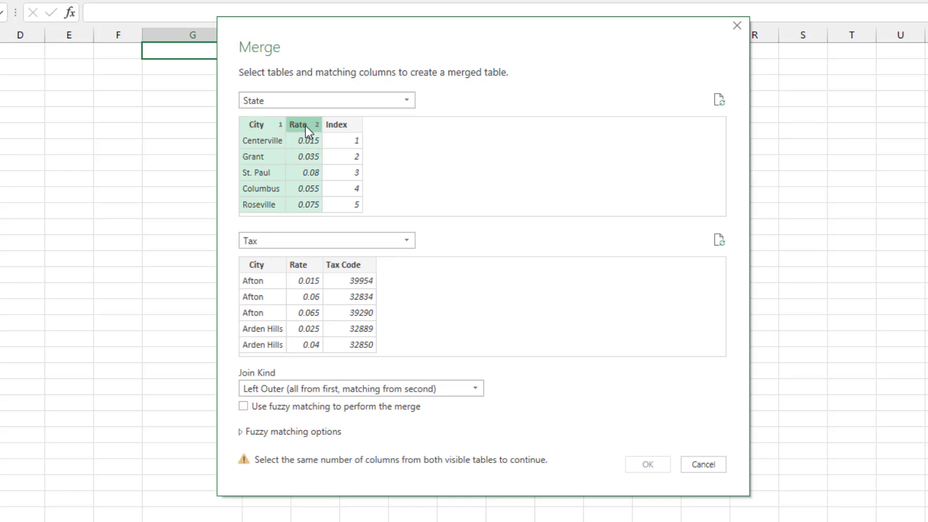
{"action": "left_click", "coordinate": [261, 269]}
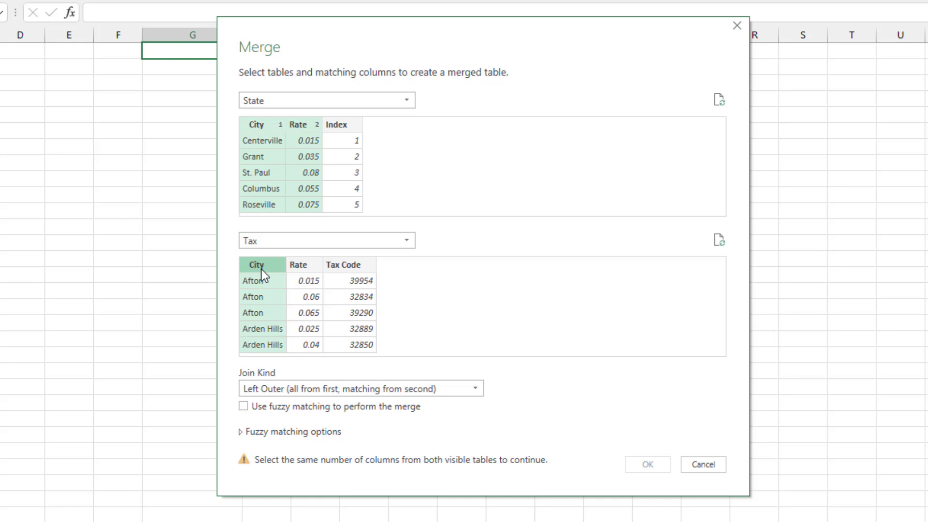
{"action": "left_click", "coordinate": [302, 265], "text": "ctrl"}
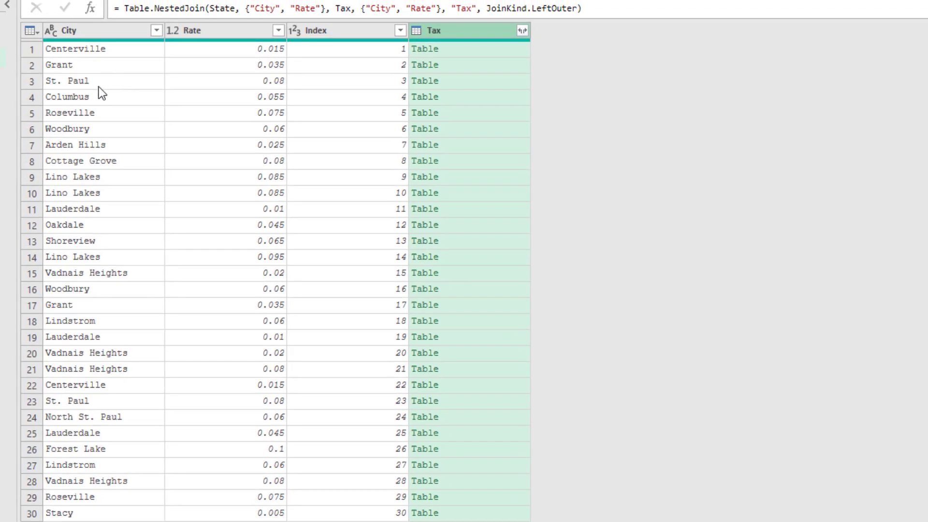
Expand the nested Tax column to only Tax Code, without the original-name prefix.
{"action": "left_click", "coordinate": [522, 31]}
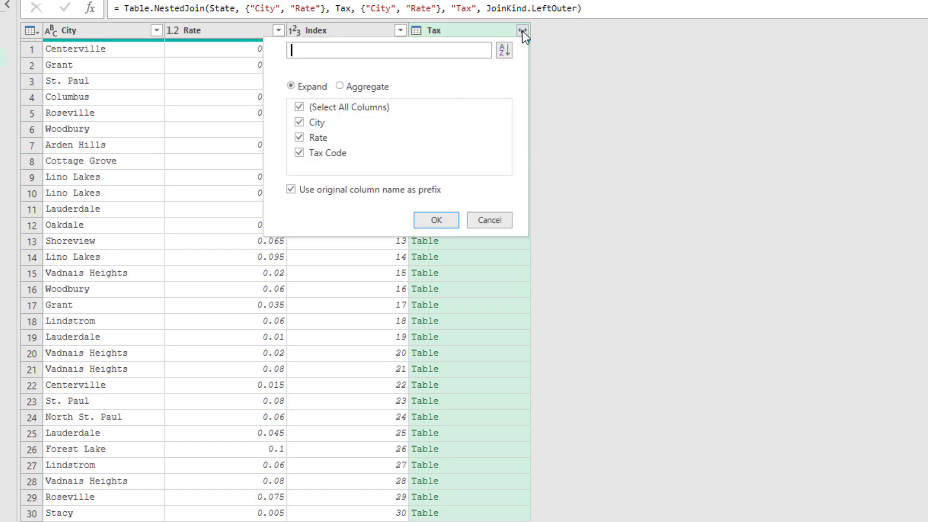
{"action": "left_click", "coordinate": [300, 107]}
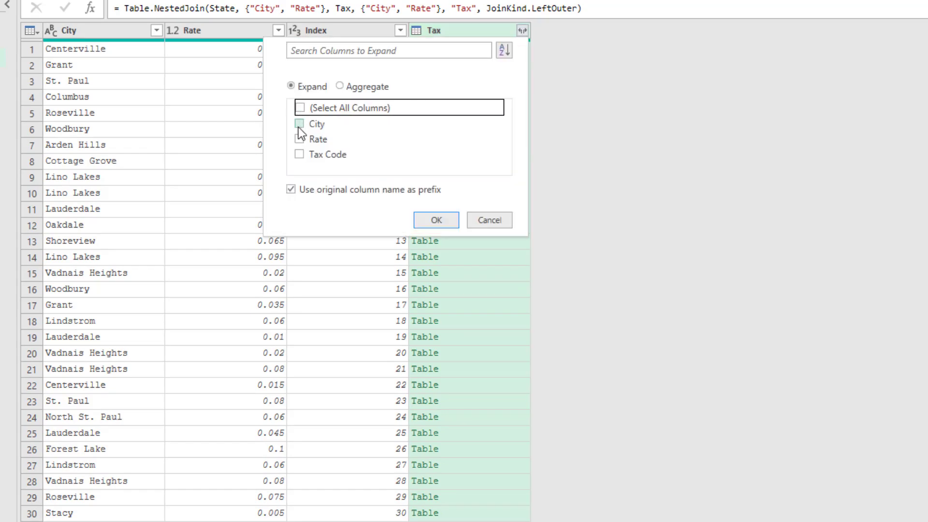
{"action": "left_click", "coordinate": [299, 153]}
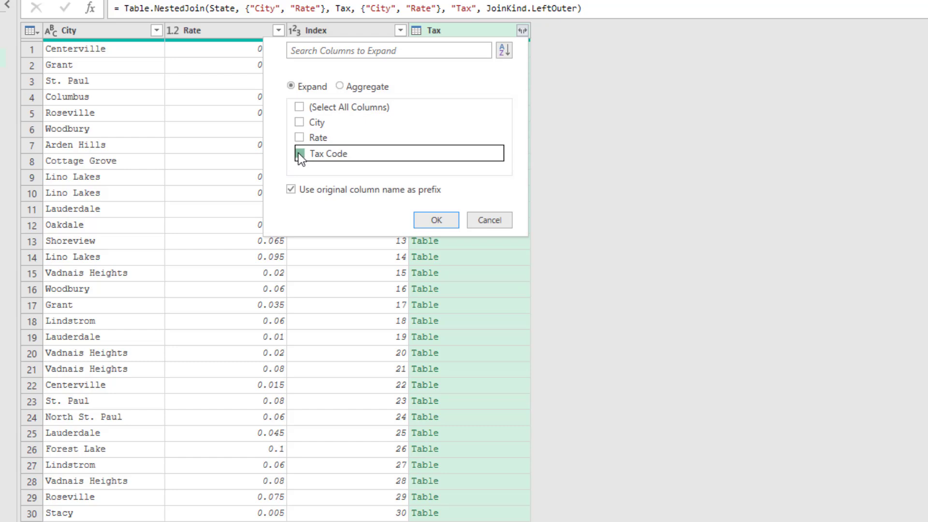
{"action": "left_click", "coordinate": [290, 190]}
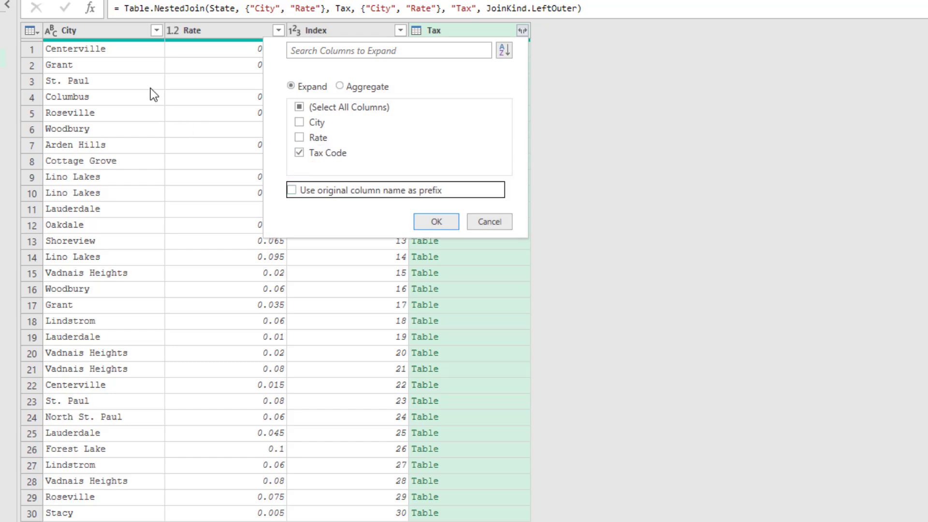
{"action": "left_click", "coordinate": [428, 225]}
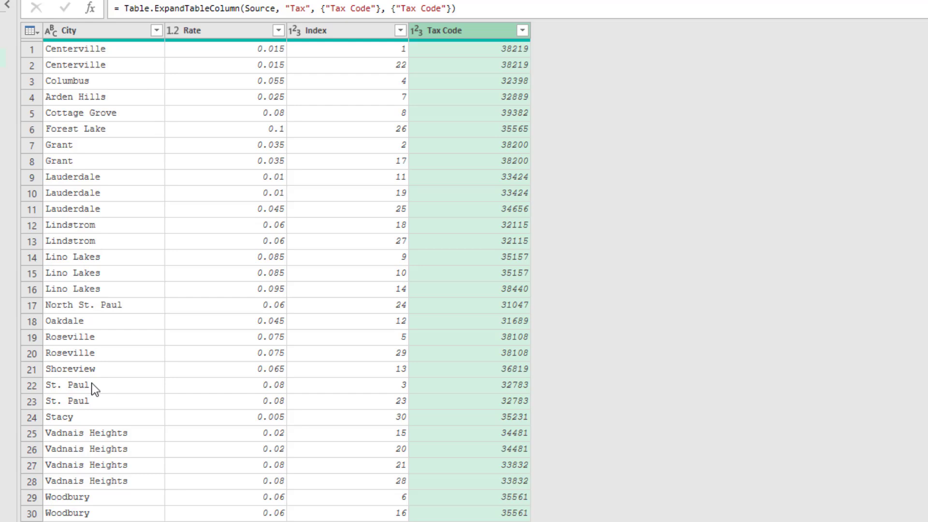
Sort Merge1 by Index ascending to restore the original order, then remove the Index column.
{"action": "left_click", "coordinate": [374, 32]}
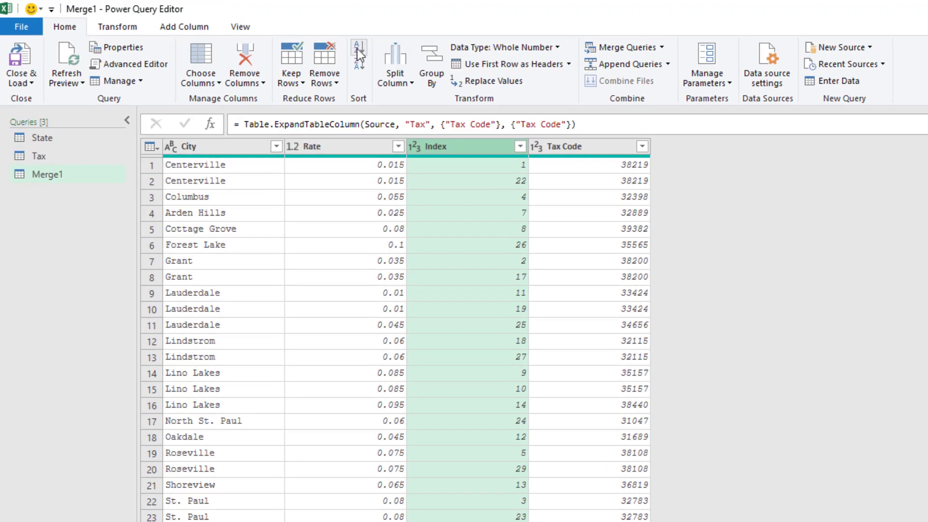
{"action": "left_click", "coordinate": [358, 48]}
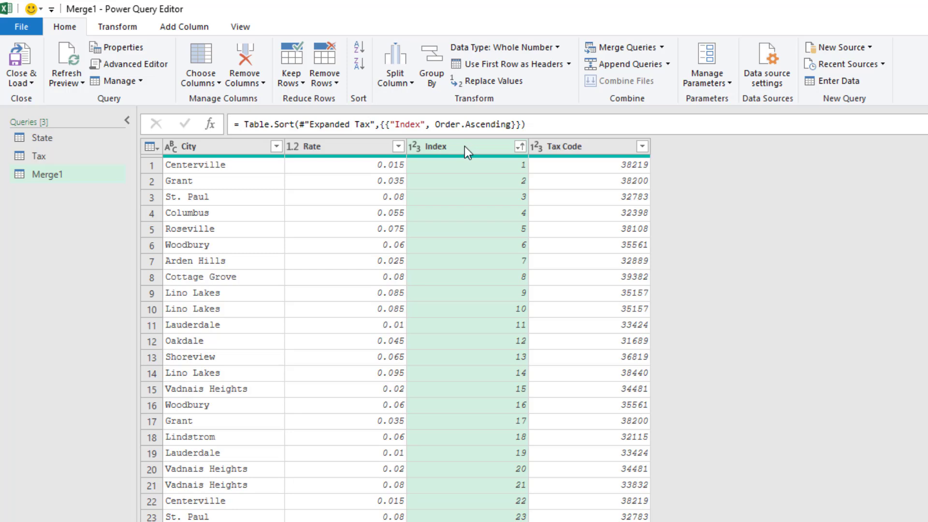
{"action": "left_click_drag", "start_coordinate": [465, 146], "coordinate": [695, 150]}
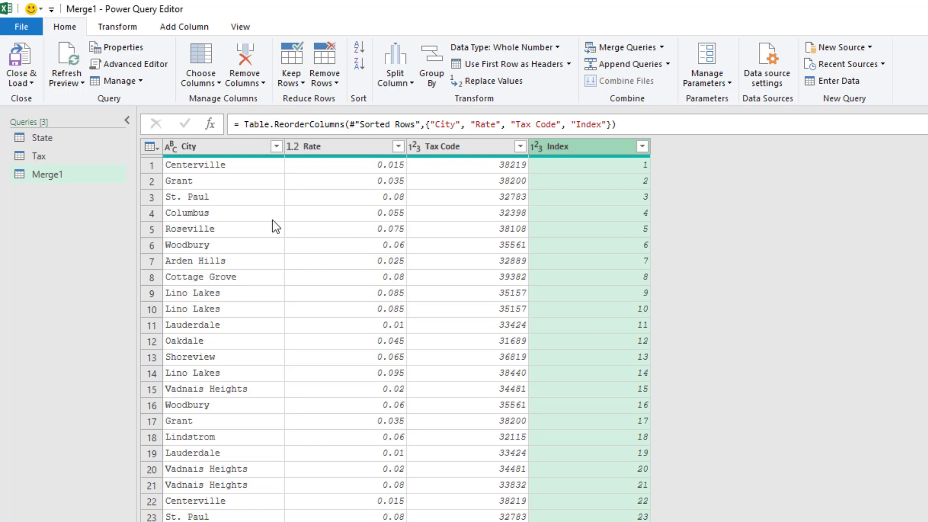
{"action": "right_click", "coordinate": [584, 147]}
{"action": "left_click", "coordinate": [614, 176]}
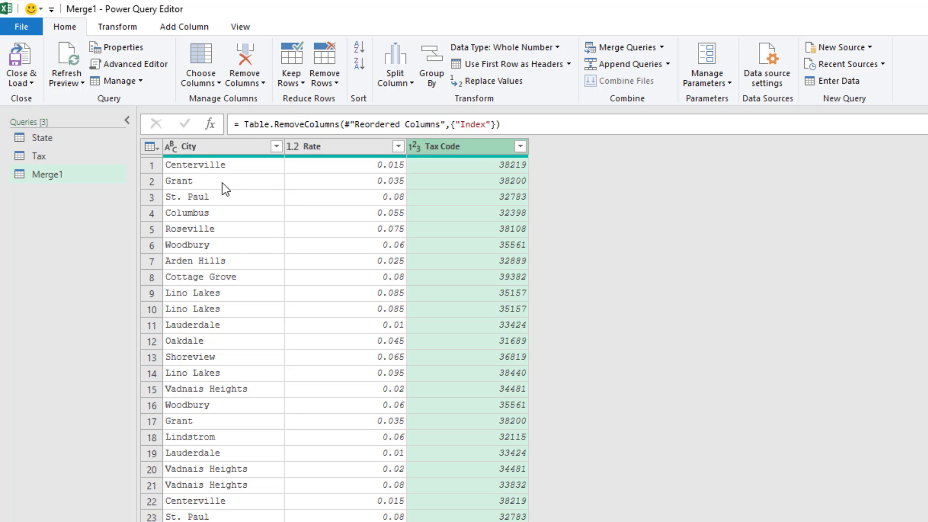
Load the merged query as a table on the existing worksheet at cell G1.
{"action": "left_click", "coordinate": [24, 78]}
{"action": "left_click", "coordinate": [50, 118]}
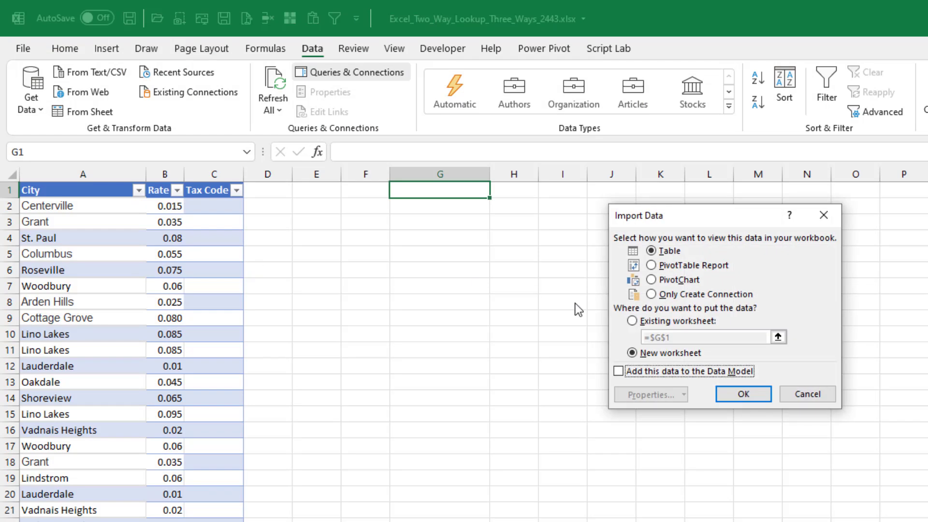
{"action": "left_click", "coordinate": [632, 320]}
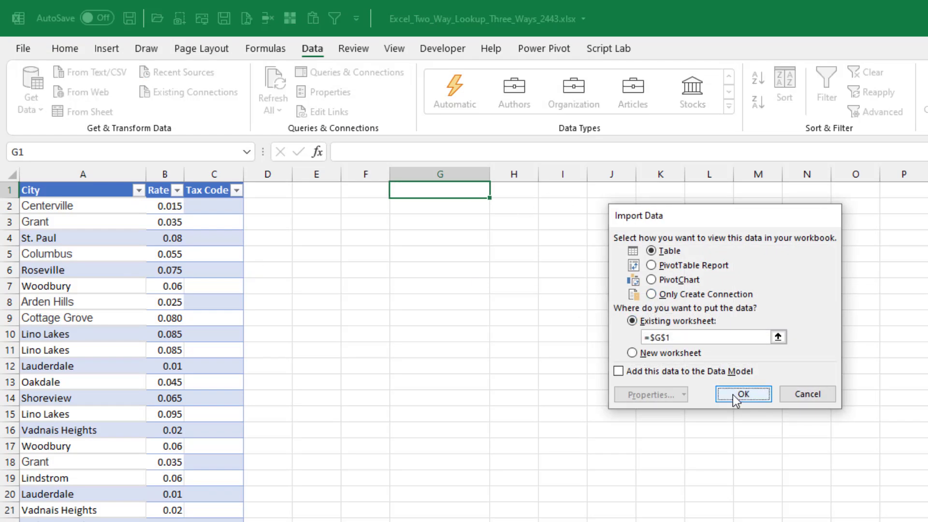
{"action": "left_click", "coordinate": [734, 395]}
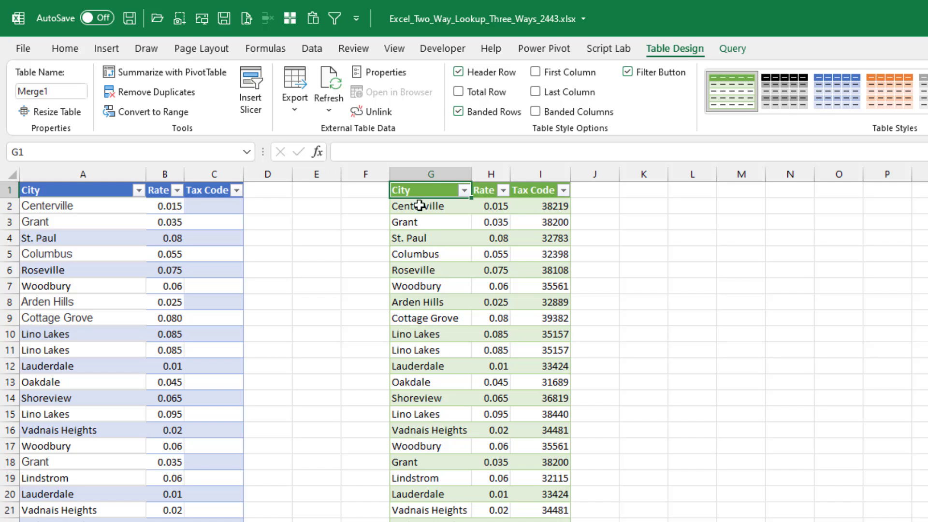
Copy the merged Tax Code values I2:I31 and paste them as values into C2.
{"action": "left_click", "coordinate": [542, 208]}
{"action": "key", "text": "ctrl+shift+Down"}
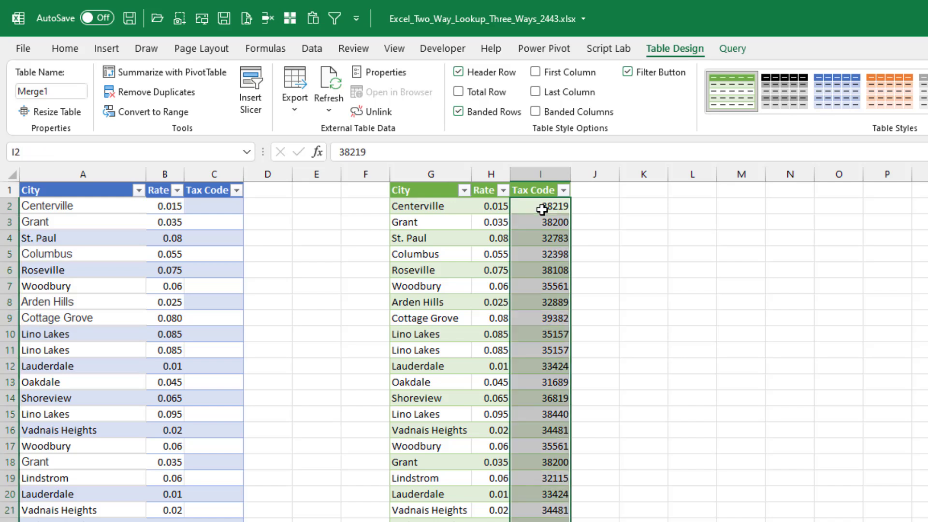
{"action": "key", "text": "ctrl+c"}
{"action": "key", "text": "Left"}
{"action": "key", "text": "Left"}
{"action": "key", "text": "Left"}
{"action": "key", "text": "Left"}
{"action": "key", "text": "Left"}
{"action": "key", "text": "Left"}
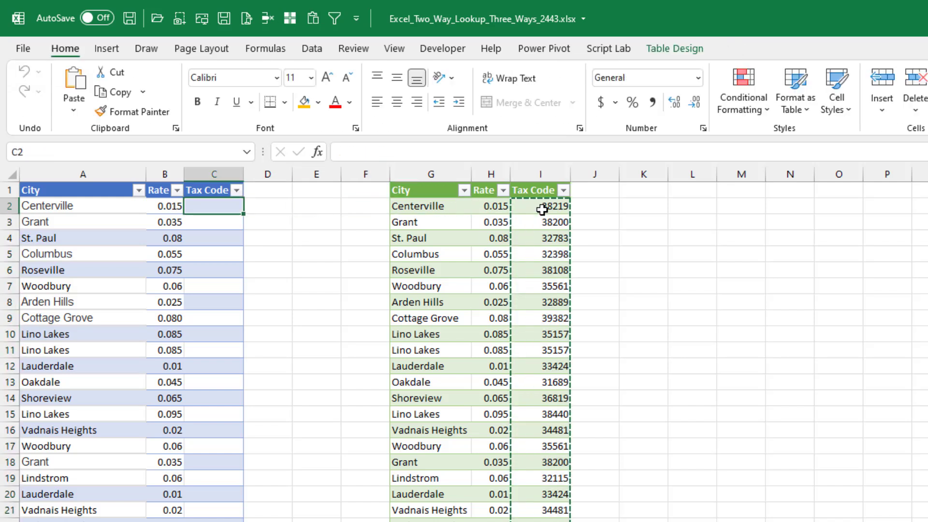
{"action": "key", "text": "alt+e"}
{"action": "key", "text": "s"}
{"action": "key", "text": "v"}
{"action": "key", "text": "Return"}
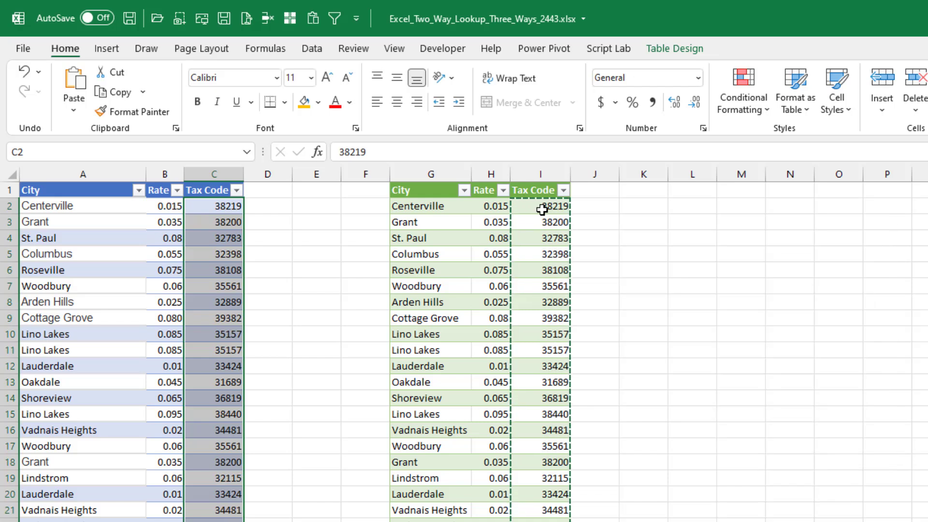
{"action": "left_click", "coordinate": [627, 206]}
{"action": "type", "text": "="}
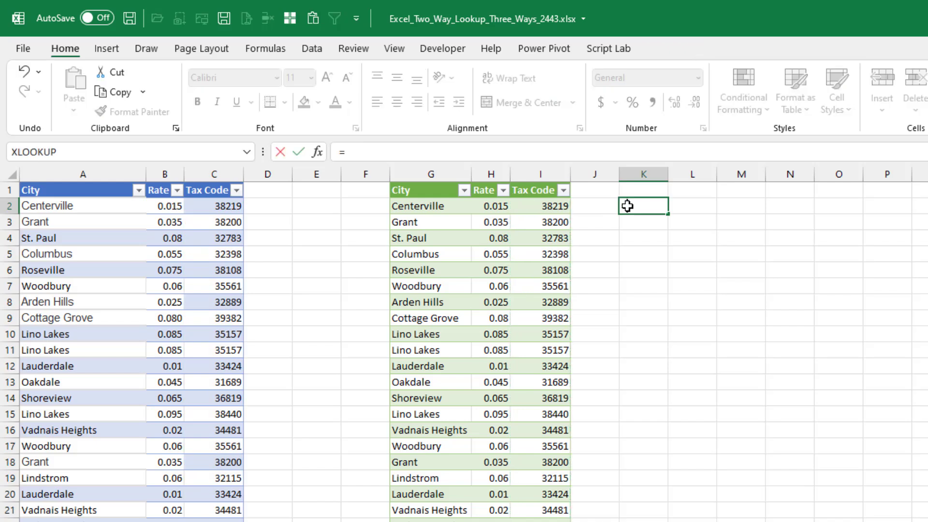
{"action": "key", "text": "Left"}
{"action": "key", "text": "Left"}
{"action": "key", "text": "Left"}
{"action": "key", "text": "Left"}
{"action": "type", "text": "="}
{"action": "key", "text": "Left"}
{"action": "key", "text": "Left"}
{"action": "key", "text": "Left"}
{"action": "key", "text": "Left"}
{"action": "key", "text": "Left"}
{"action": "key", "text": "Left"}
{"action": "key", "text": "Left"}
{"action": "key", "text": "Left"}
{"action": "key", "text": "Left"}
{"action": "key", "text": "Left"}
{"action": "key", "text": "Return"}
Copy the K2 city comparison down through K31.
{"action": "left_click", "coordinate": [628, 206]}
{"action": "key", "text": "ctrl+c"}
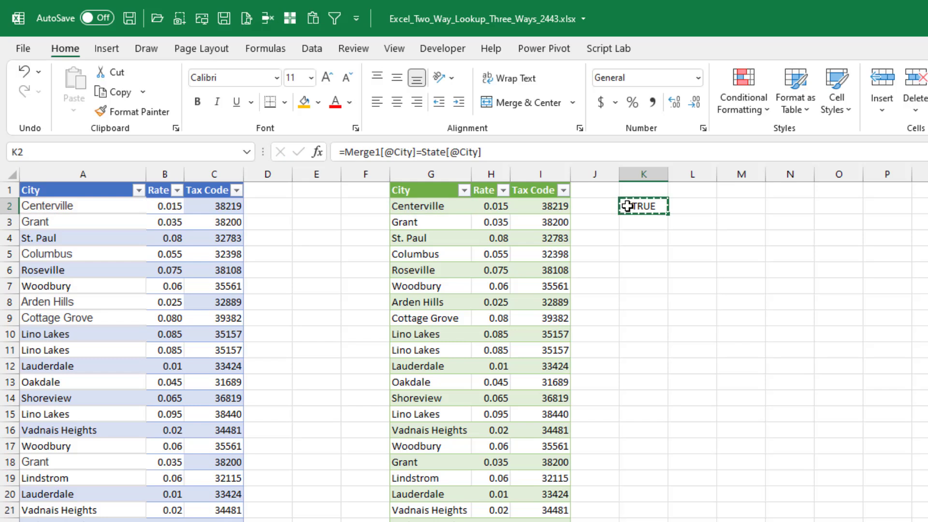
{"action": "key", "text": "shift+Down"}
{"action": "key", "text": "shift+Down"}
{"action": "key", "text": "shift+Down"}
{"action": "key", "text": "shift+Down"}
{"action": "key", "text": "shift+Down"}
{"action": "key", "text": "shift+Down"}
{"action": "key", "text": "shift+Down"}
{"action": "key", "text": "shift+Down"}
{"action": "key", "text": "shift+Down"}
{"action": "key", "text": "shift+Down"}
{"action": "key", "text": "shift+Down"}
{"action": "key", "text": "shift+Down"}
{"action": "key", "text": "shift+Down"}
{"action": "key", "text": "shift+Down"}
{"action": "key", "text": "shift+Down"}
{"action": "key", "text": "shift+Down"}
{"action": "key", "text": "shift+Down"}
{"action": "key", "text": "shift+Down"}
{"action": "key", "text": "shift+Down"}
{"action": "key", "text": "shift+Down"}
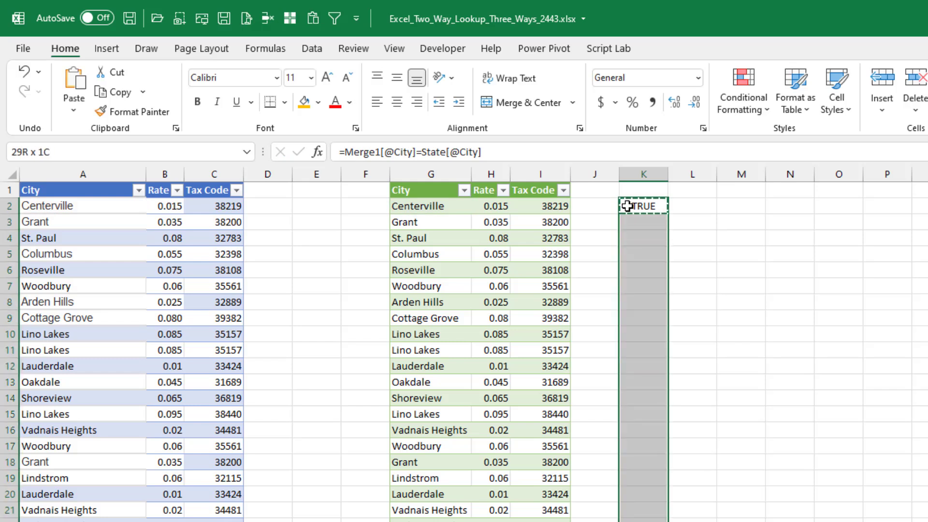
{"action": "key", "text": "ctrl+v"}
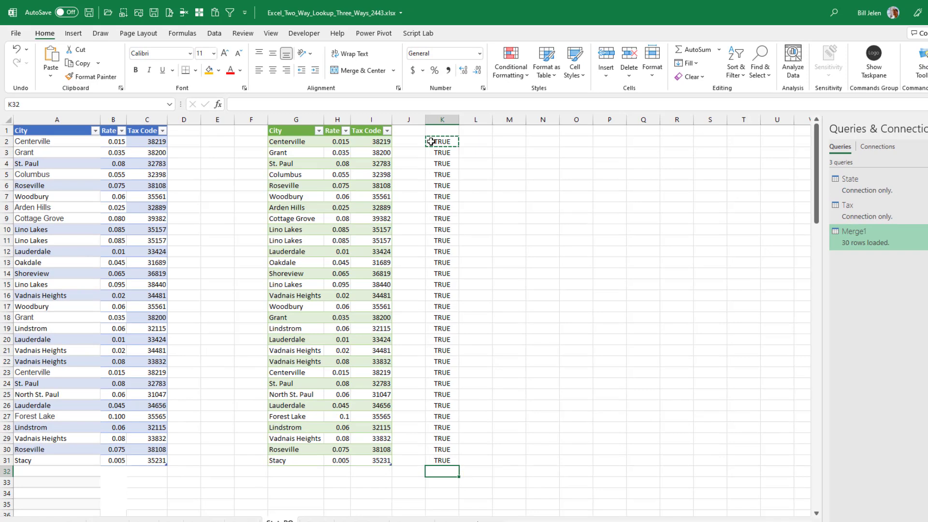
Enter =AND(K2:K31) in K32 to confirm every row matches.
{"action": "type", "text": "=and"}
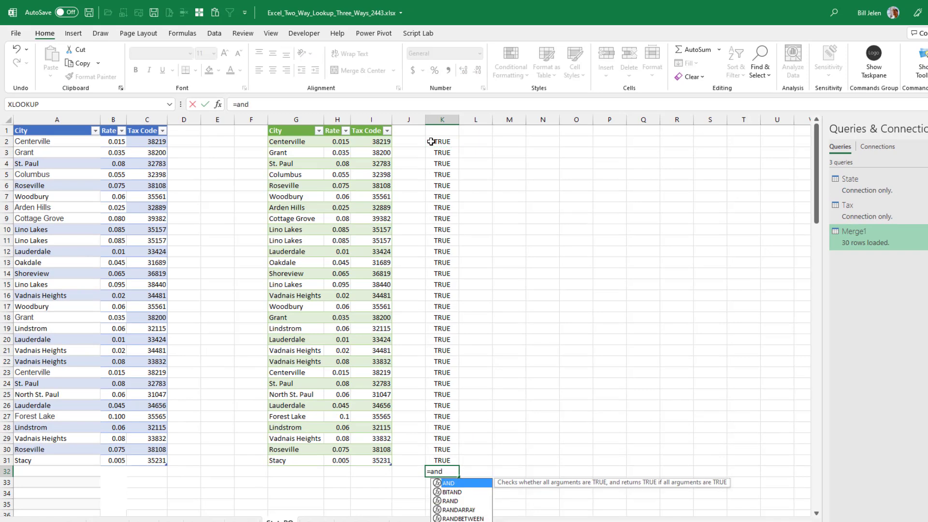
{"action": "type", "text": "("}
{"action": "key", "text": "Up"}
{"action": "key", "text": "ctrl+shift+Up"}
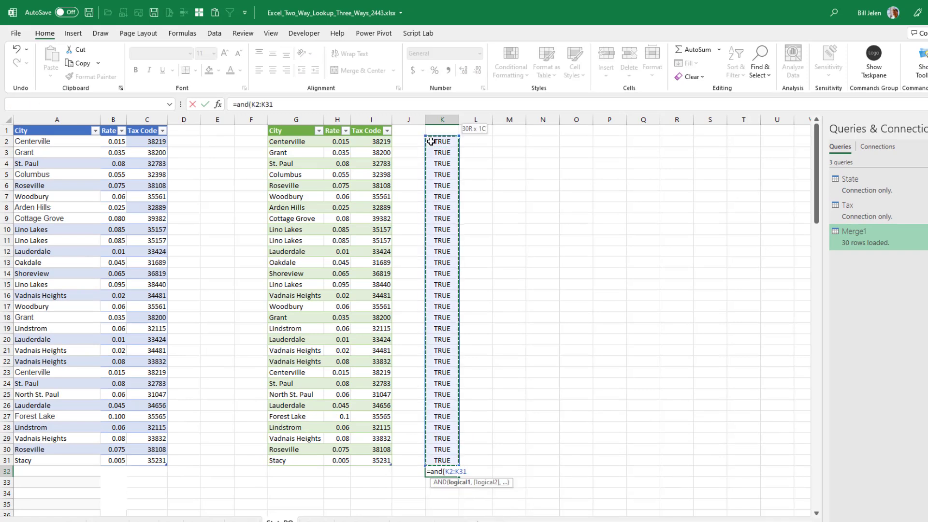
{"action": "key", "text": "ctrl+Return"}
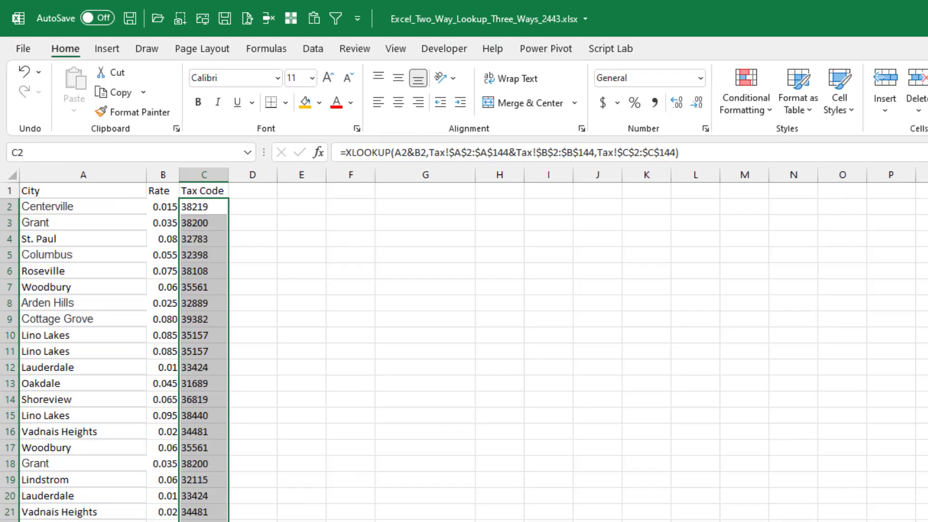
{"action": "left_click", "coordinate": [202, 520]}
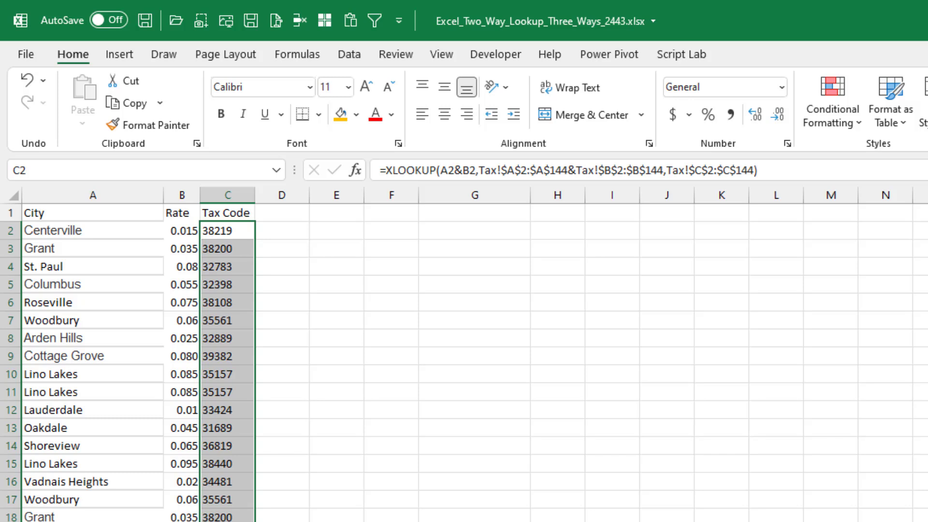
{"action": "key", "text": "ctrl+Page_Down"}
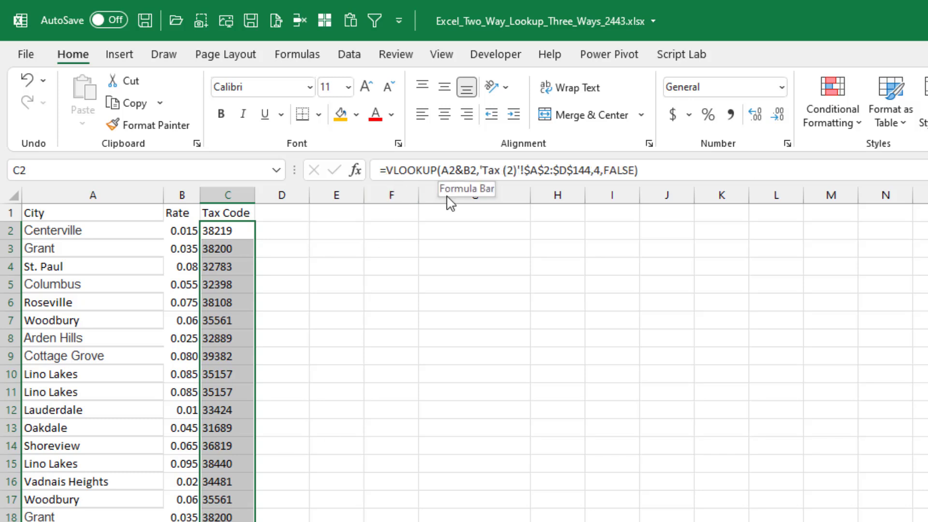
{"action": "key", "text": "ctrl+Page_Down"}
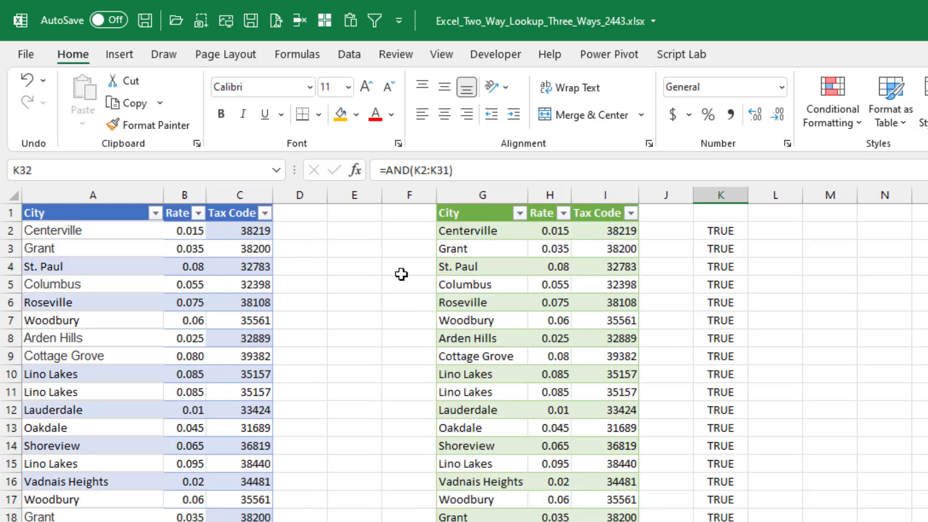